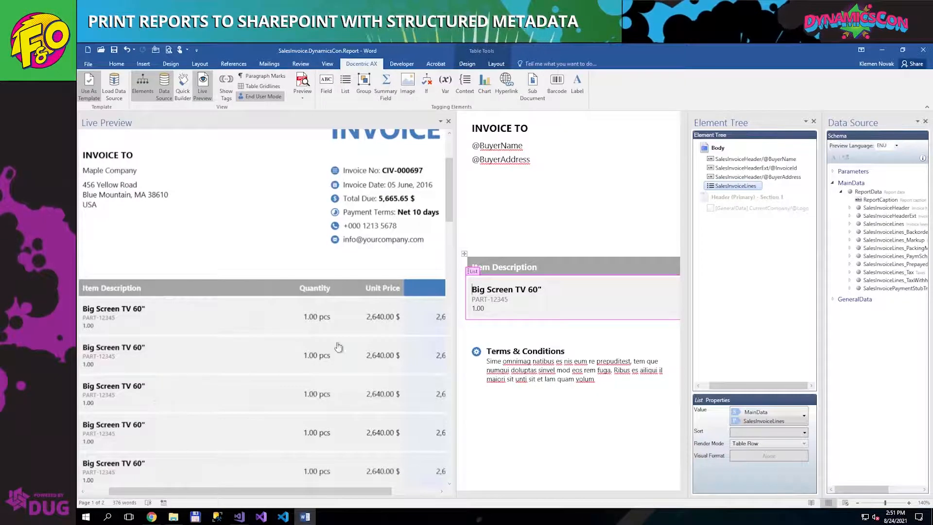
Replace the sample item name and part number in the invoice line row with fields bound to Name and ItemId
drag(472, 290, 546, 290)
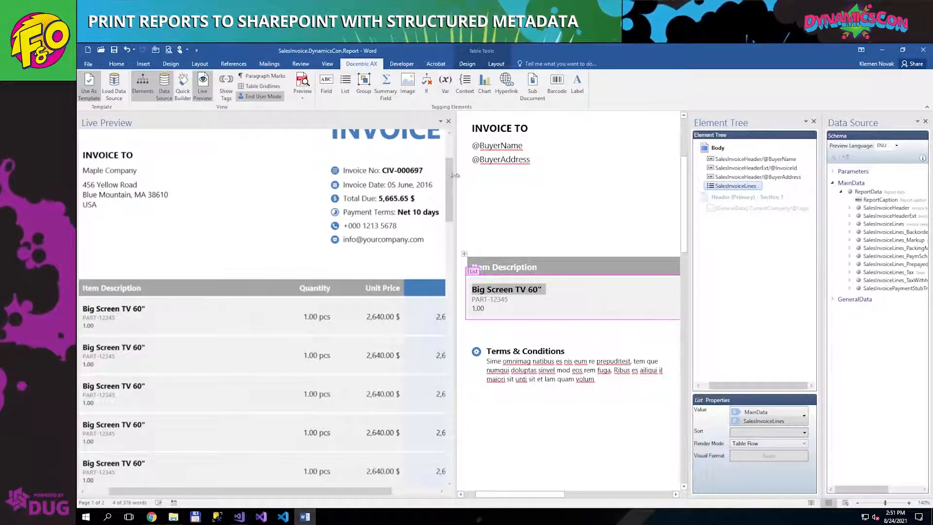
click(326, 85)
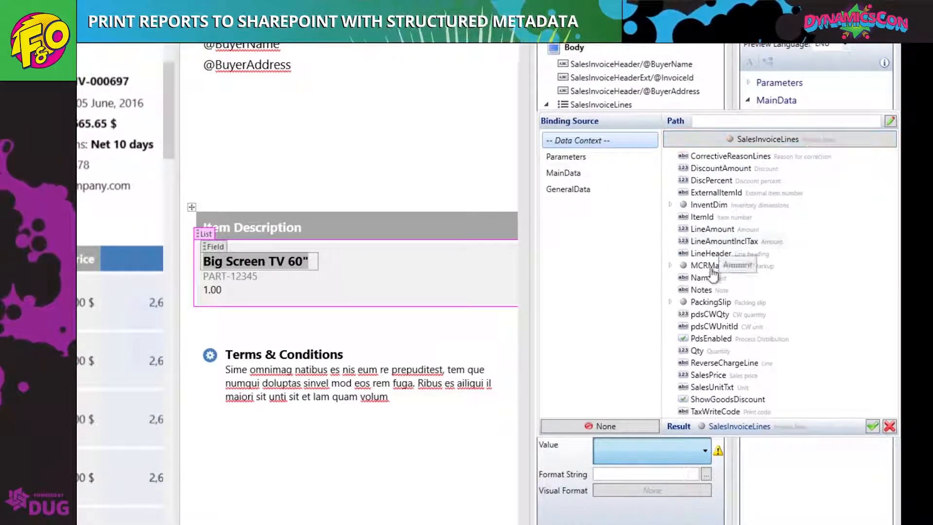
click(701, 278)
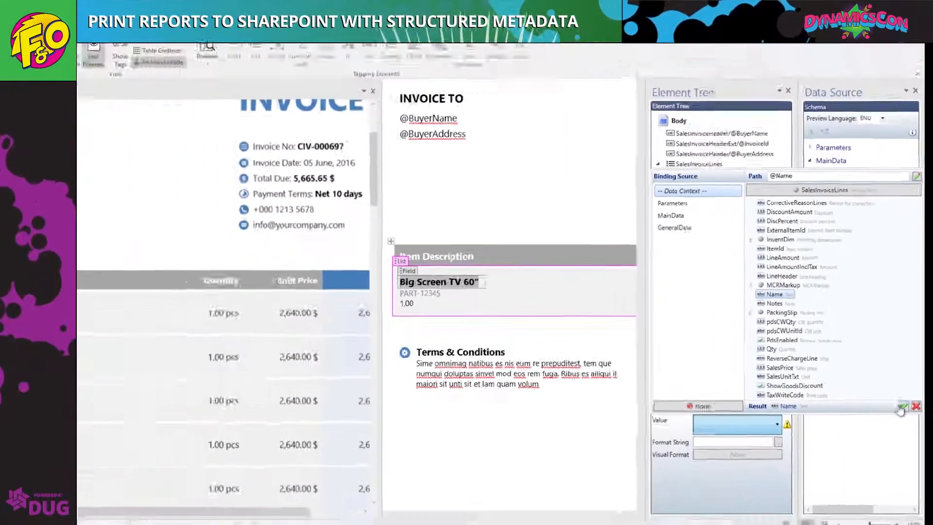
click(874, 425)
click(484, 299)
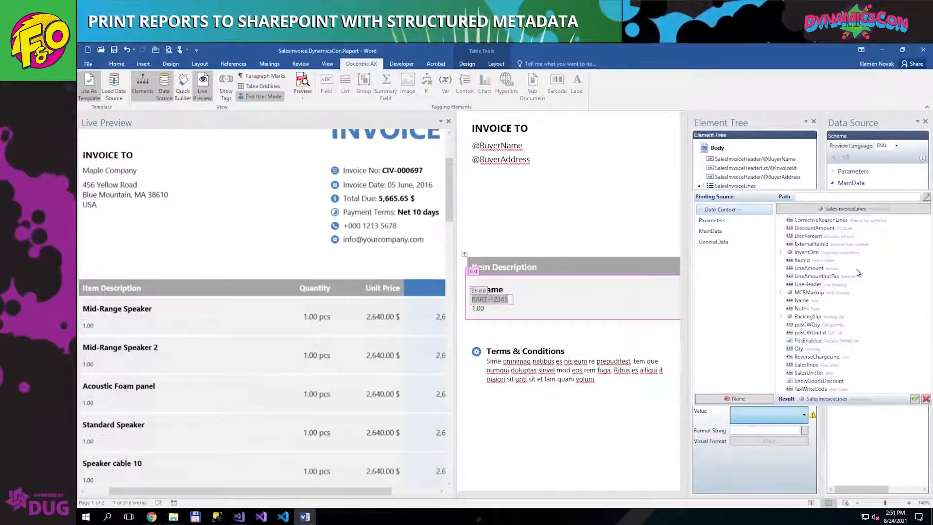
click(807, 261)
click(909, 398)
Replace the sample quantity and unit price amounts in the line row with fields bound to Qty and SalesPrice
drag(518, 495, 596, 494)
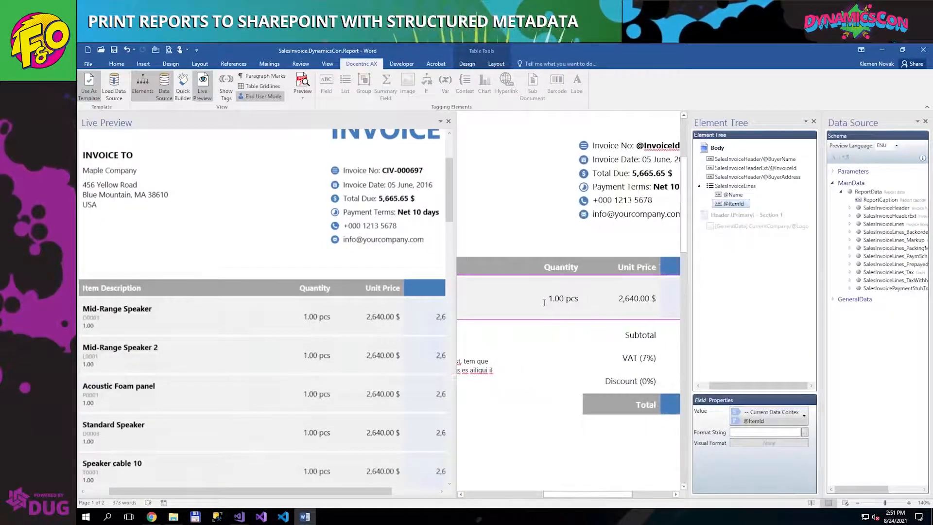
drag(546, 298, 564, 299)
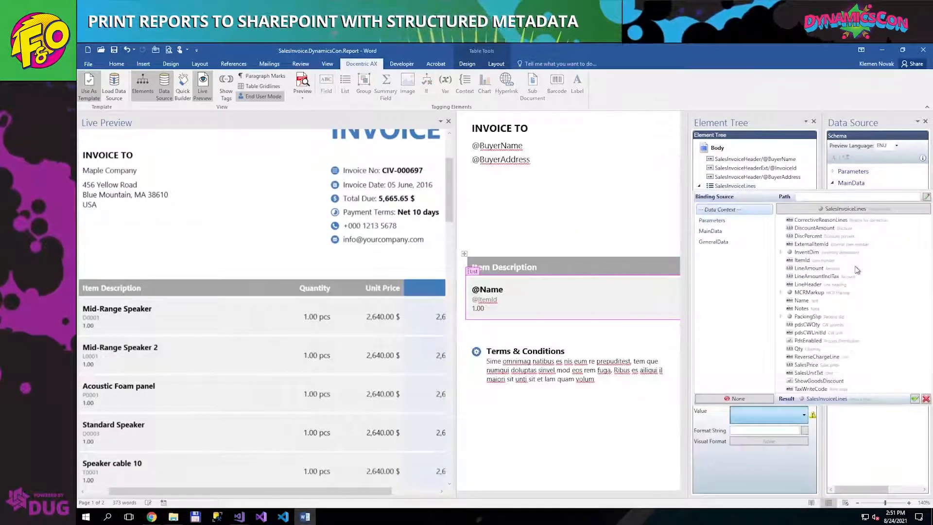
click(798, 348)
click(914, 399)
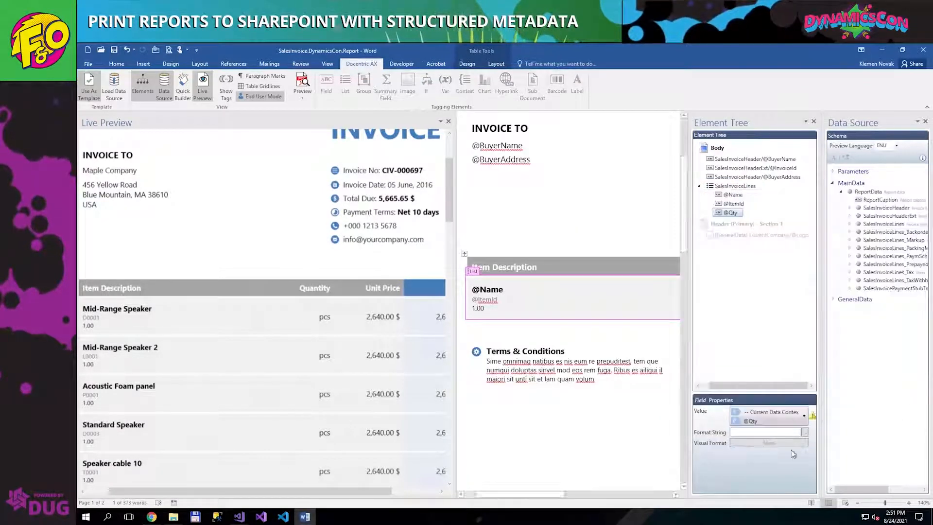
drag(607, 298, 636, 298)
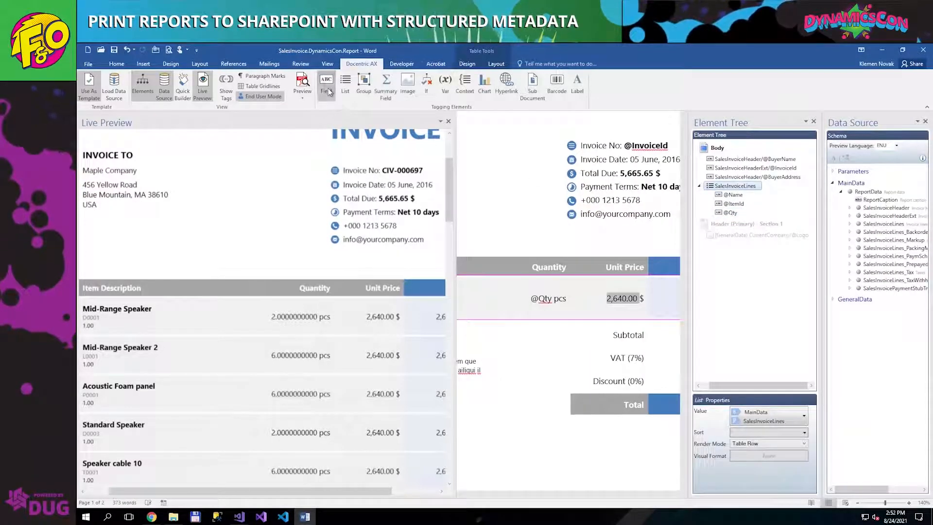
click(328, 88)
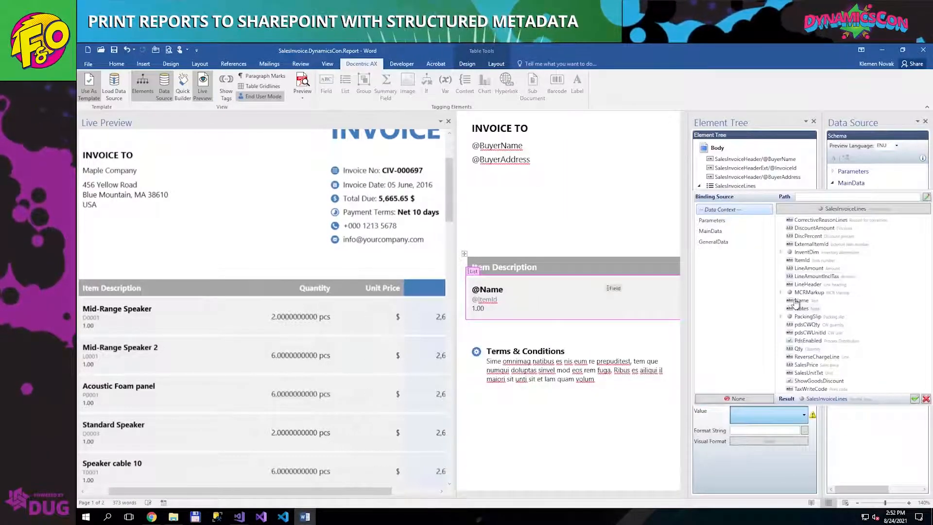
click(806, 364)
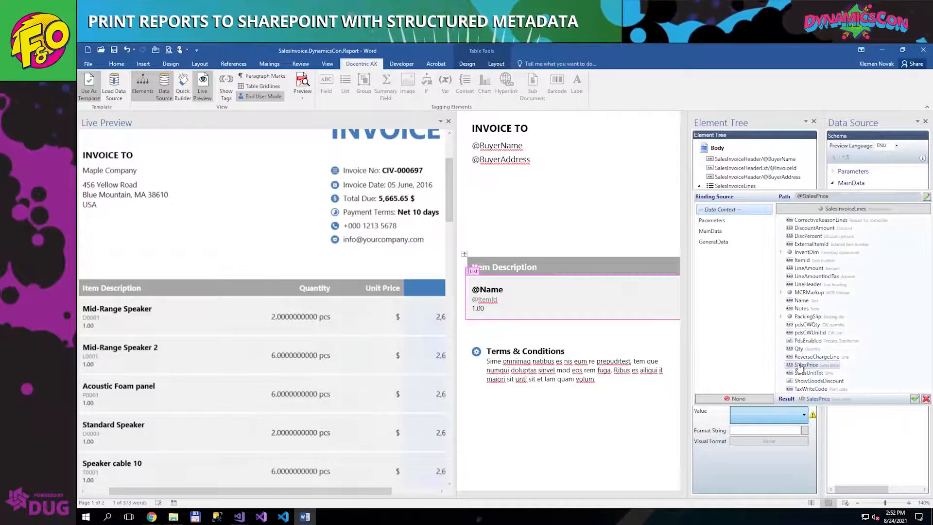
click(913, 399)
Replace the sample amount in the line row's Total column with a field bound to LineAmount
drag(556, 495, 646, 497)
drag(639, 298, 671, 298)
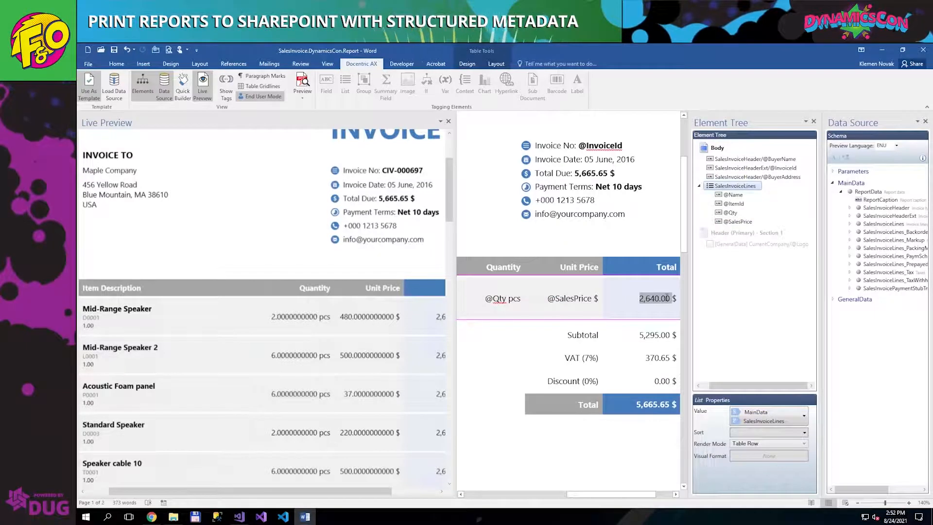
click(332, 86)
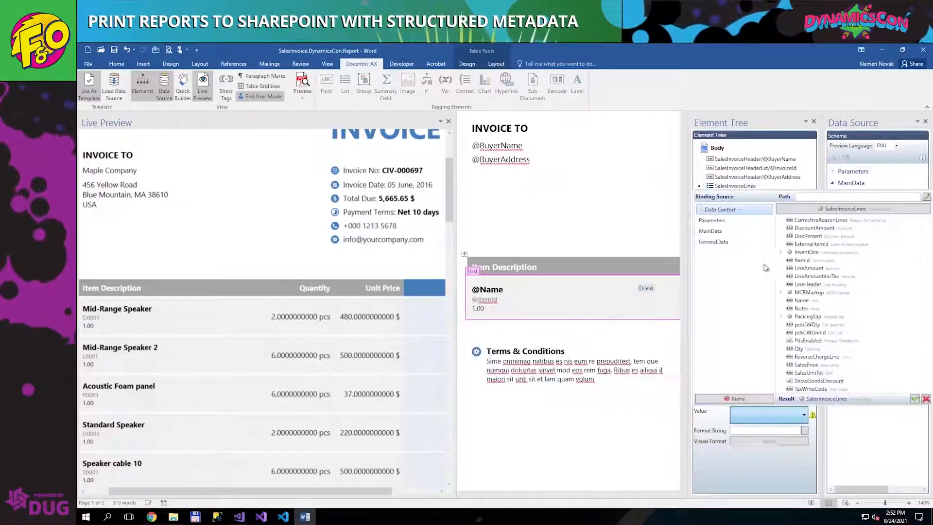
click(808, 268)
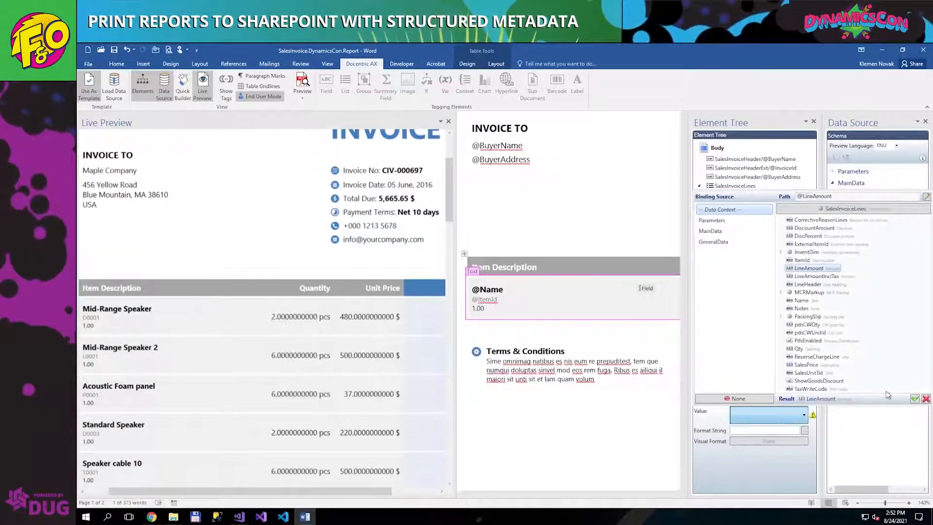
click(914, 398)
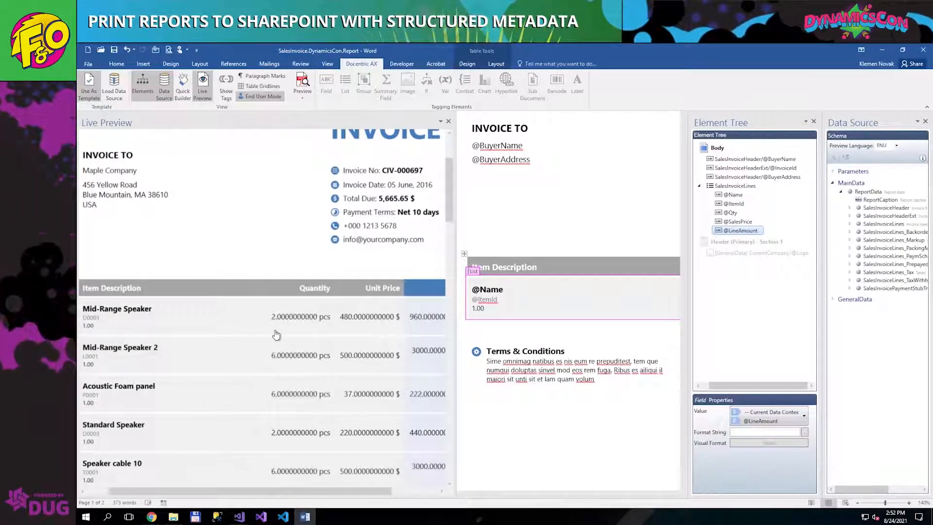
Set the format string of the Qty, SalesPrice and LineAmount fields to n2
scroll(272, 335, up, 2)
drag(203, 490, 269, 494)
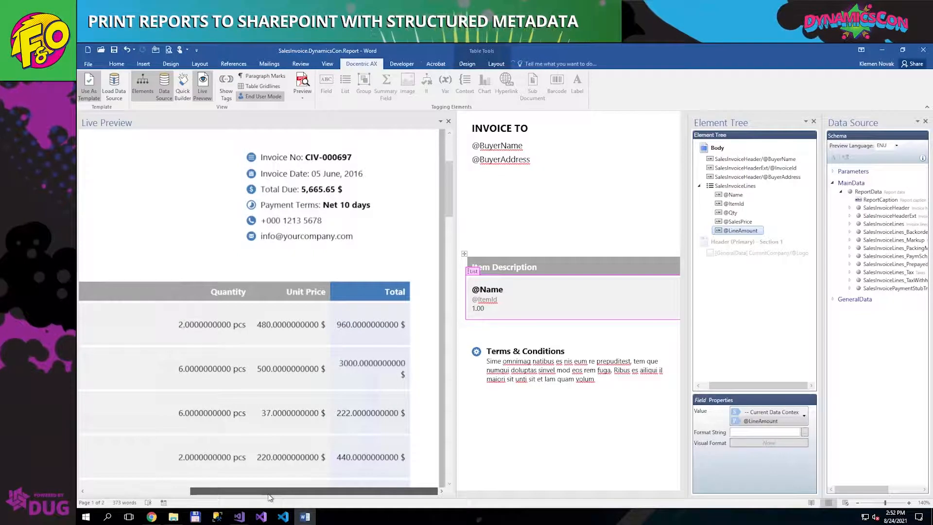
click(730, 213)
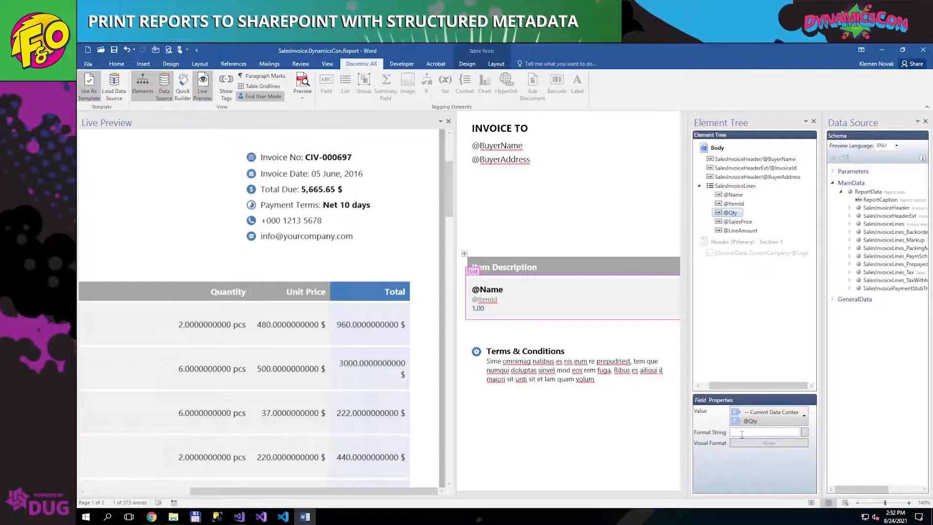
click(748, 222)
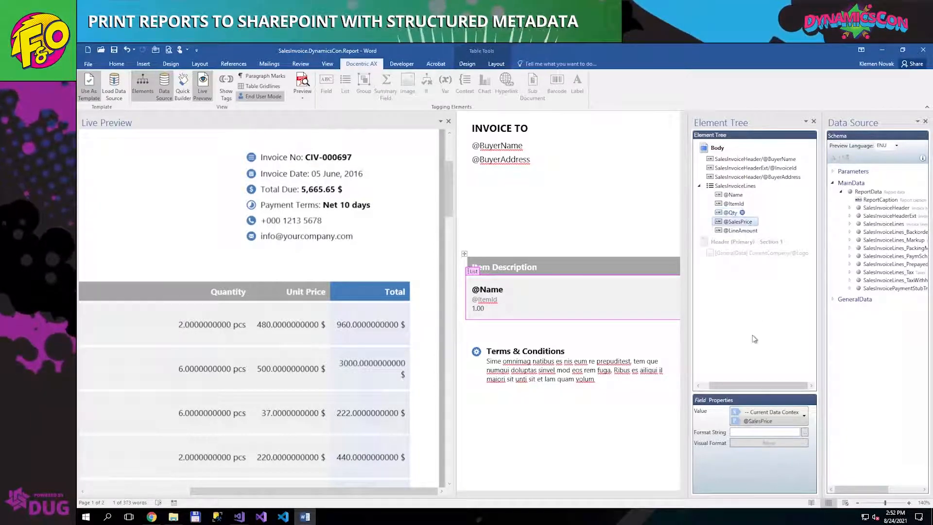
click(740, 231)
click(753, 430)
click(730, 212)
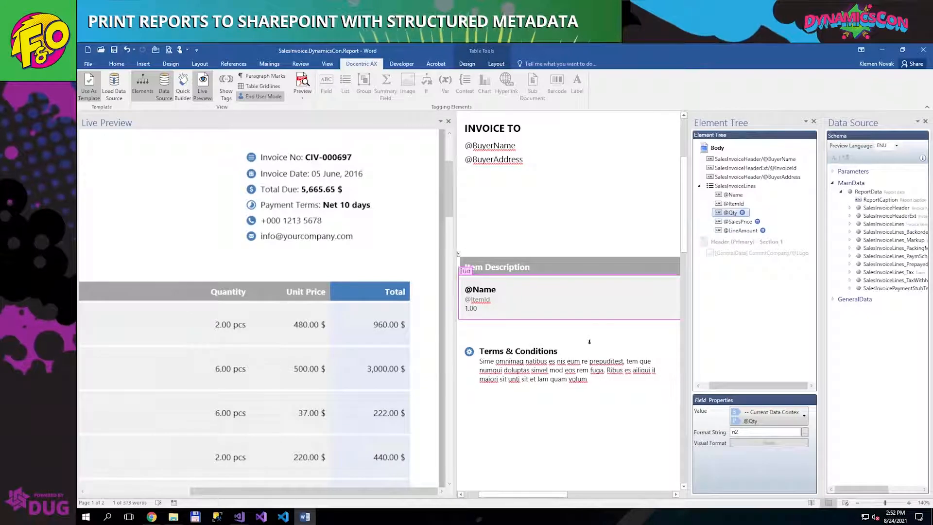
Insert a table row between the Item Description header and the line row, and shade it green
drag(319, 490, 217, 490)
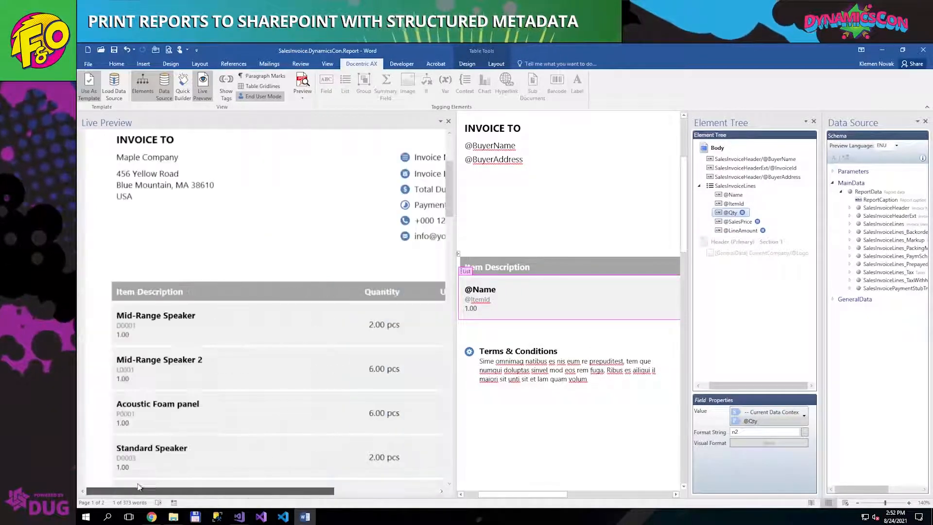
drag(482, 494, 467, 494)
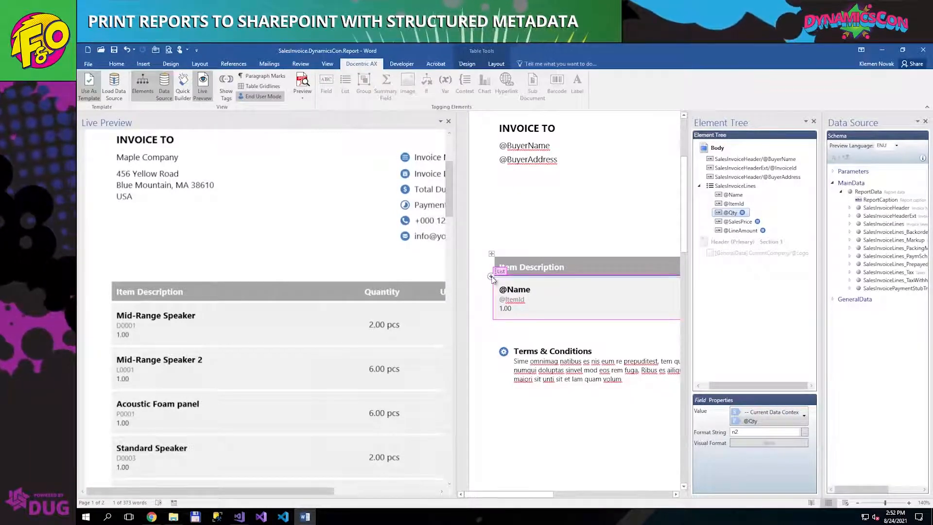
click(491, 276)
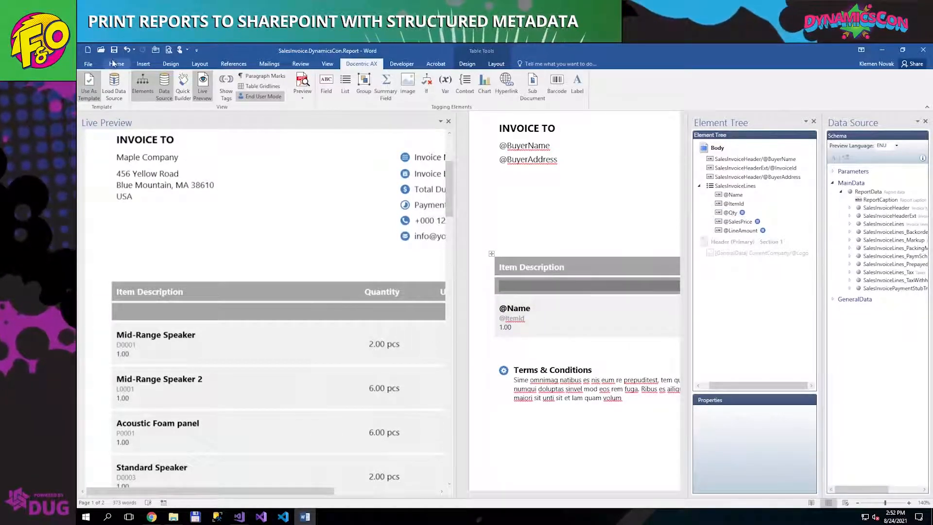
click(115, 64)
click(340, 93)
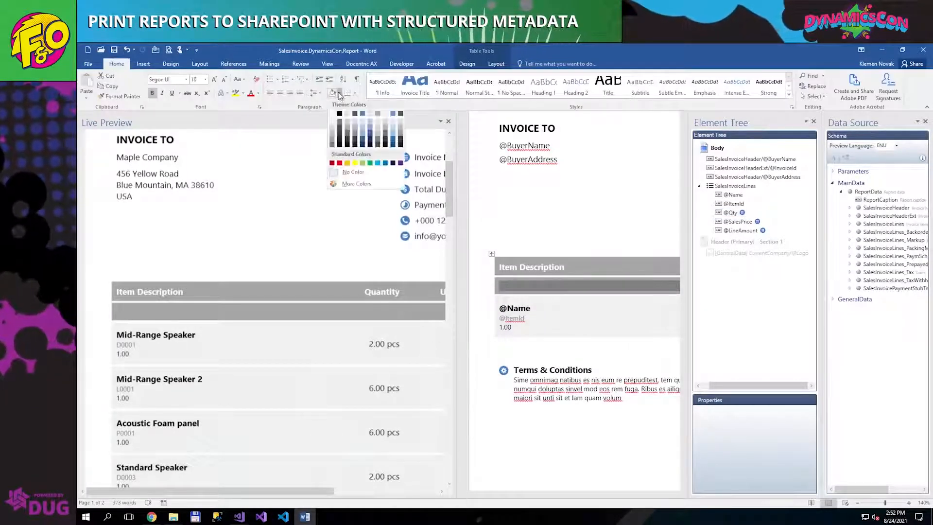
click(370, 163)
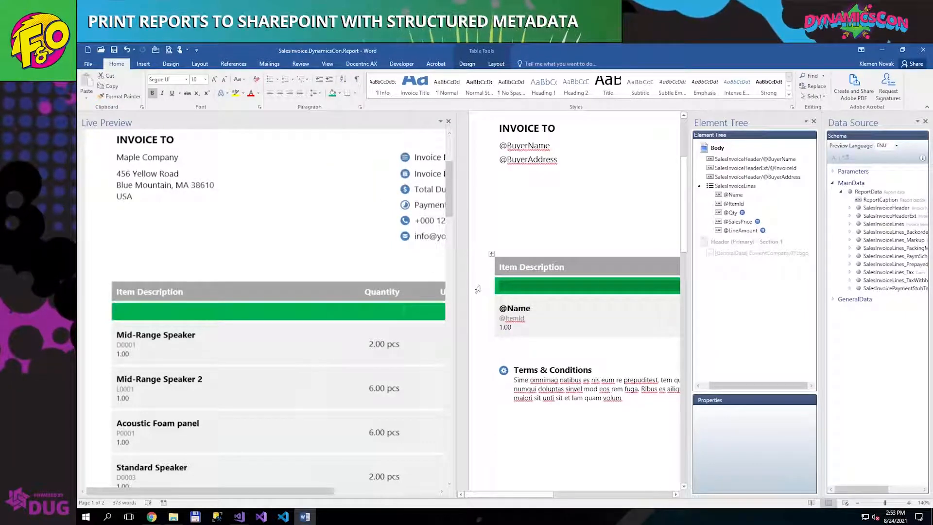
Enter the text "HELLO MY NEW FRIEND FROM DYNAMICSCON!" in the green row
click(510, 288)
text(MY)
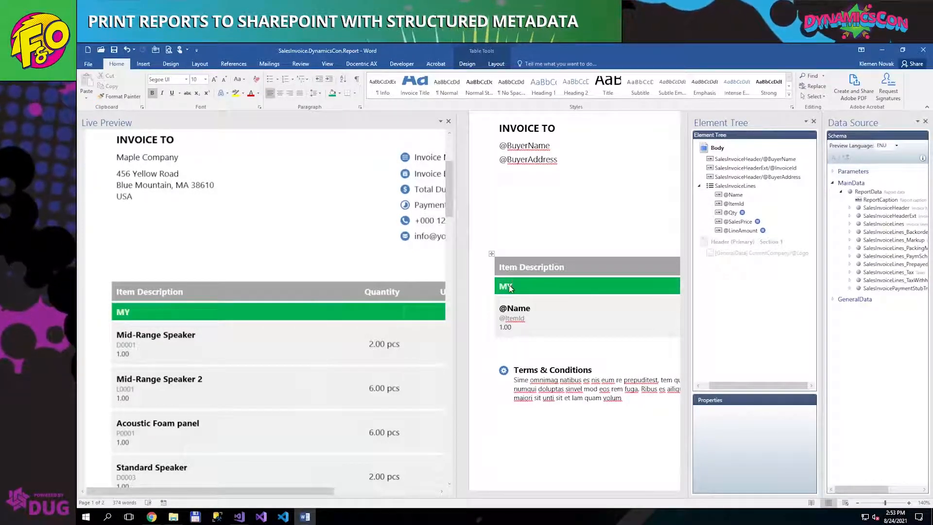
key(ctrl+z)
text(HEL)
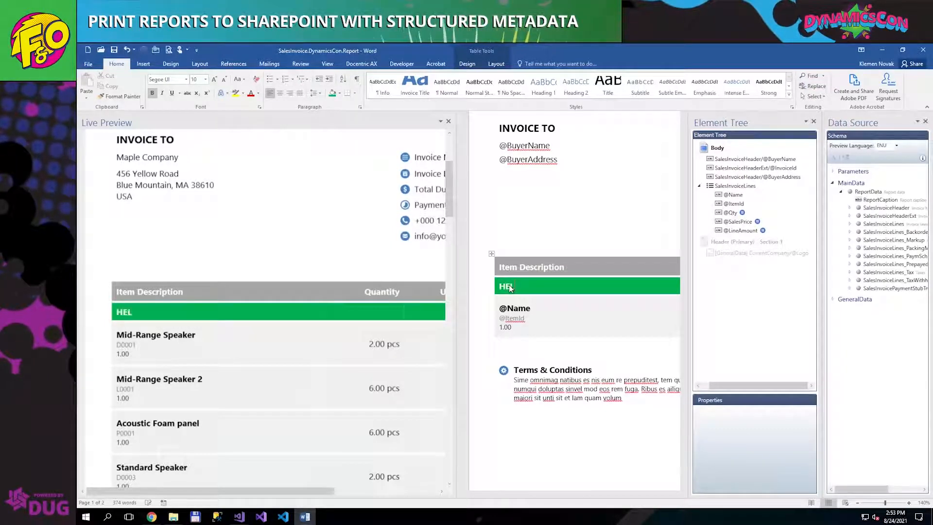
text(LO MY NEW FIREN)
key(BackSpace)
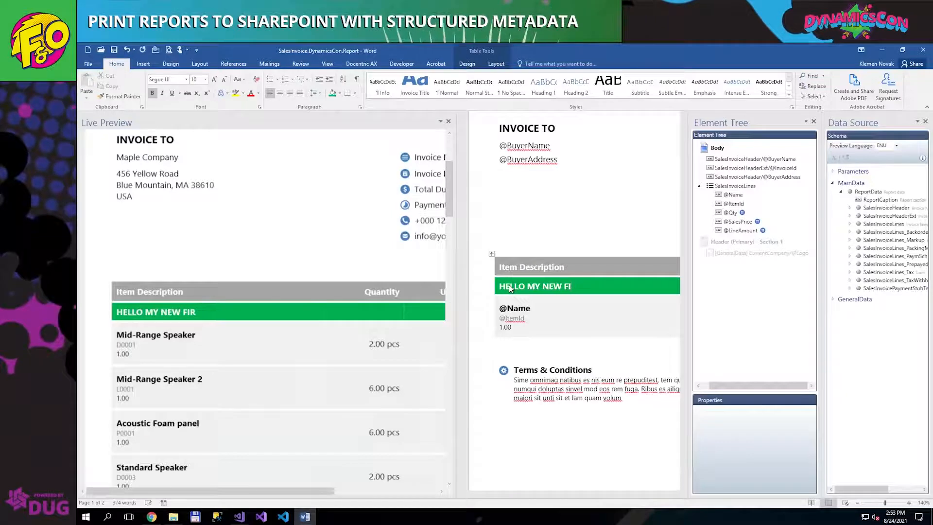
text(RIEND)
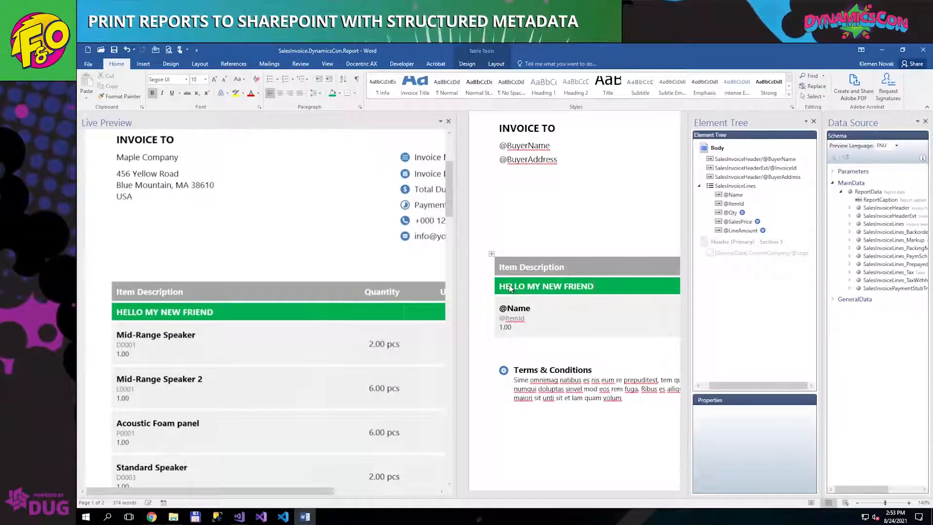
text( FROM DYNAMICSCON!)
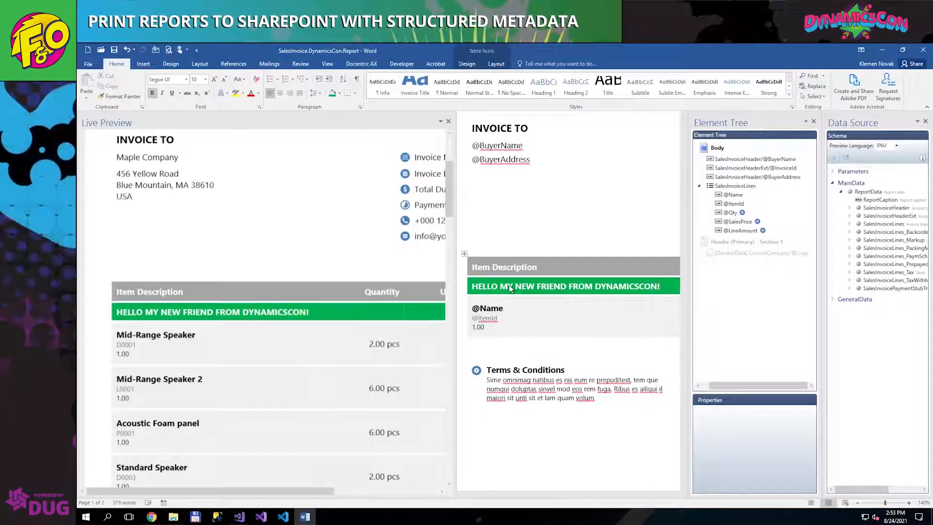
Wrap the entire green message row in an If tagging element
click(460, 290)
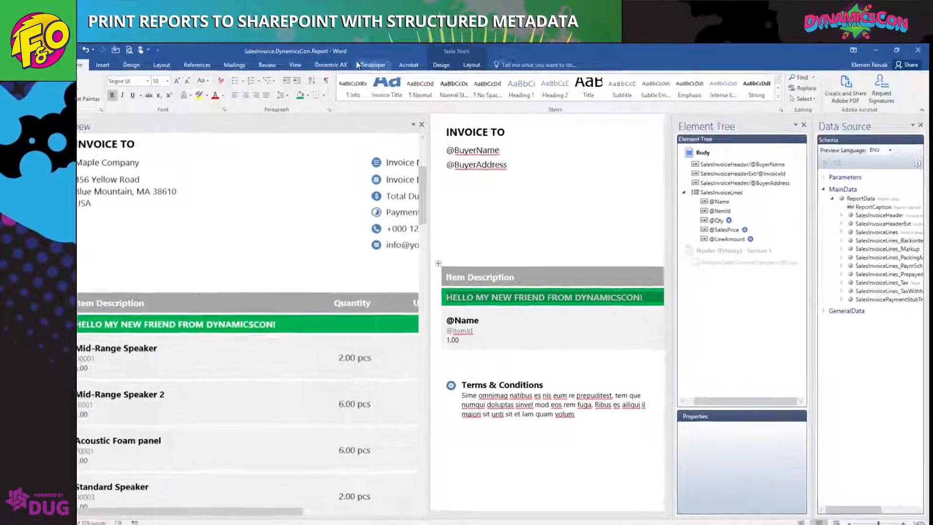
click(361, 64)
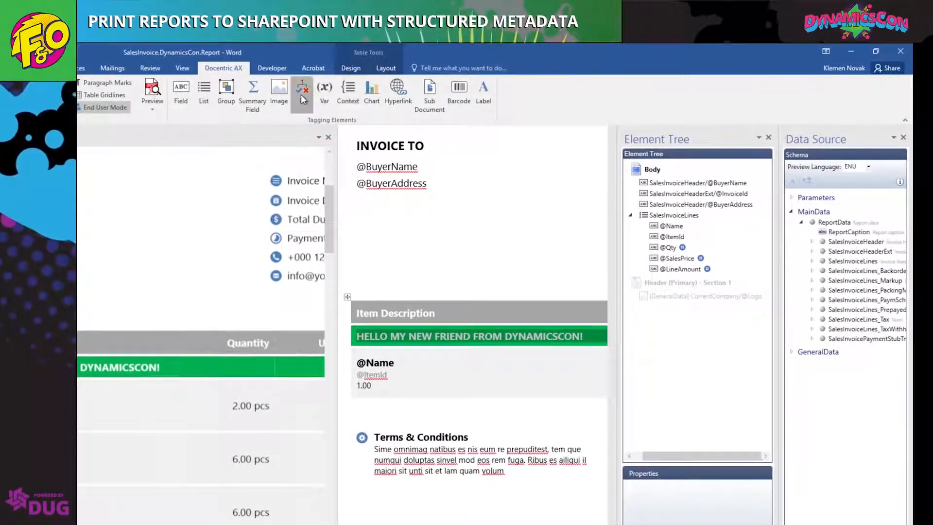
click(301, 94)
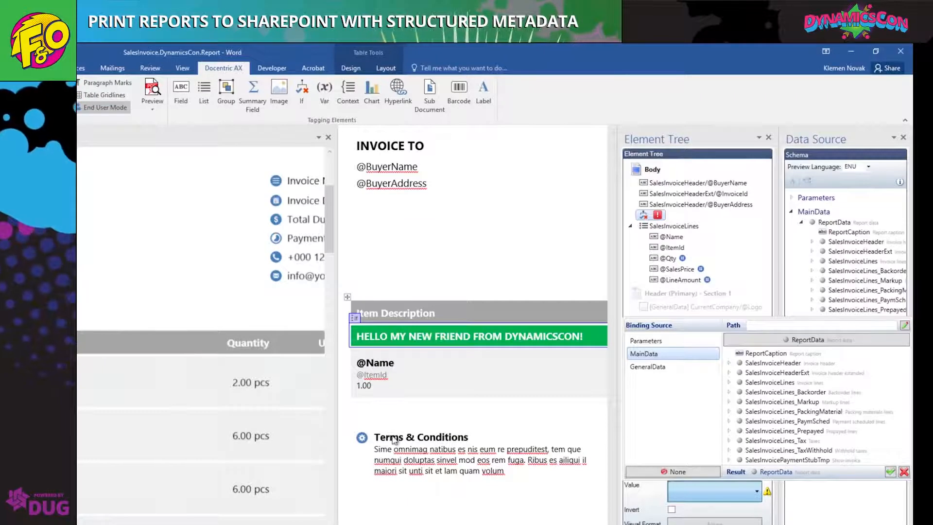
click(730, 365)
scroll(787, 418, down, 8)
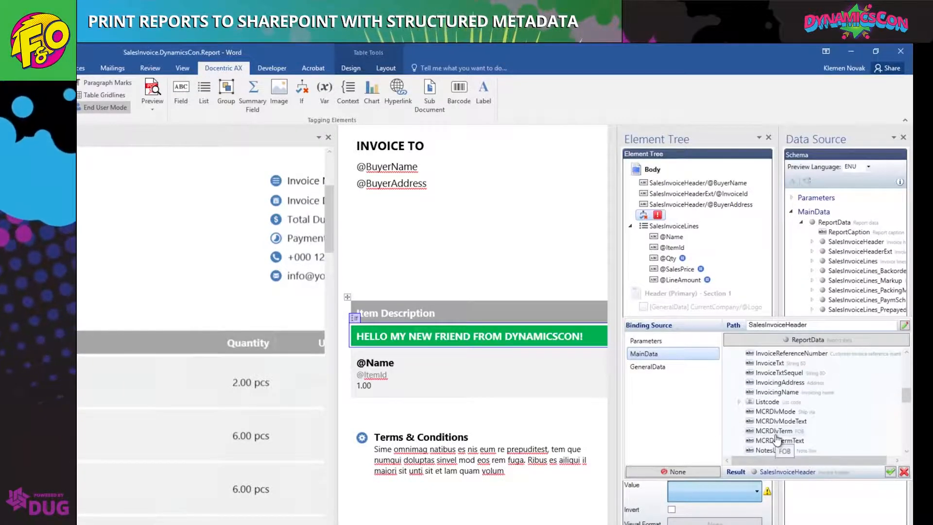
click(805, 431)
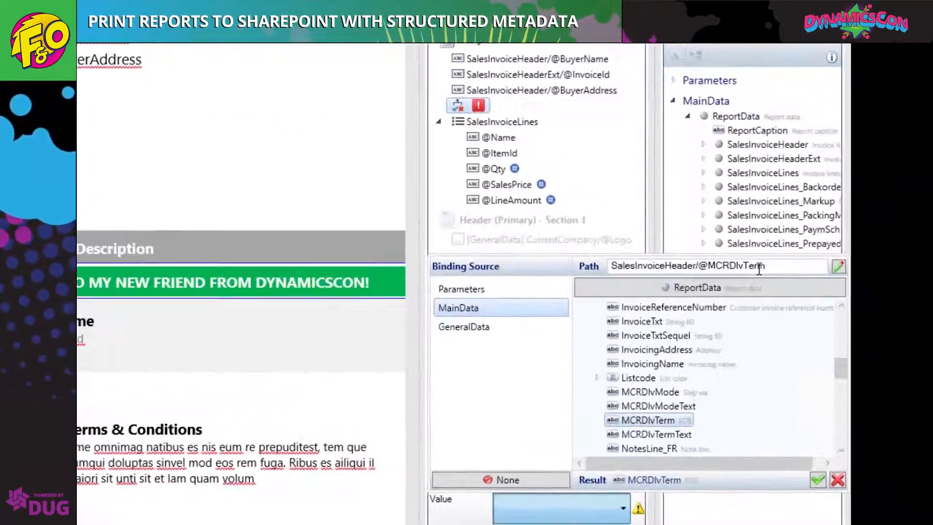
click(775, 265)
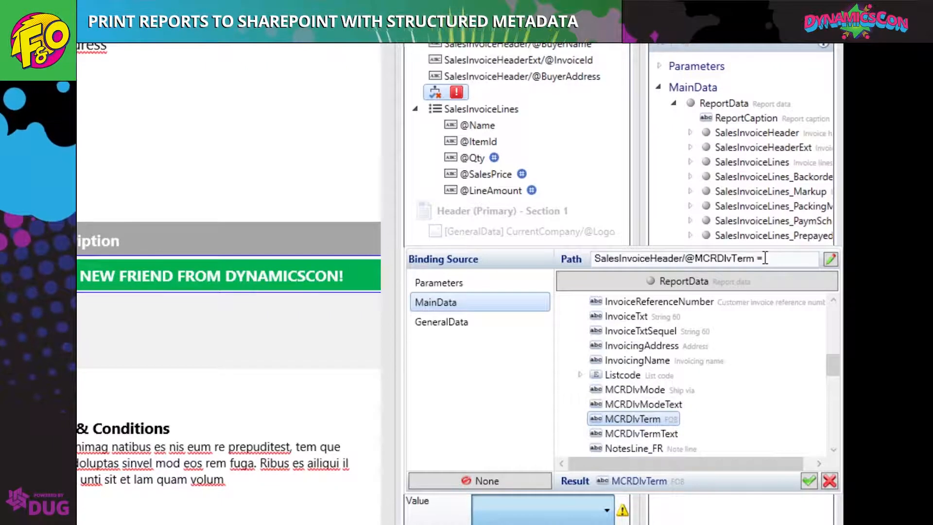
text(= "FOB)
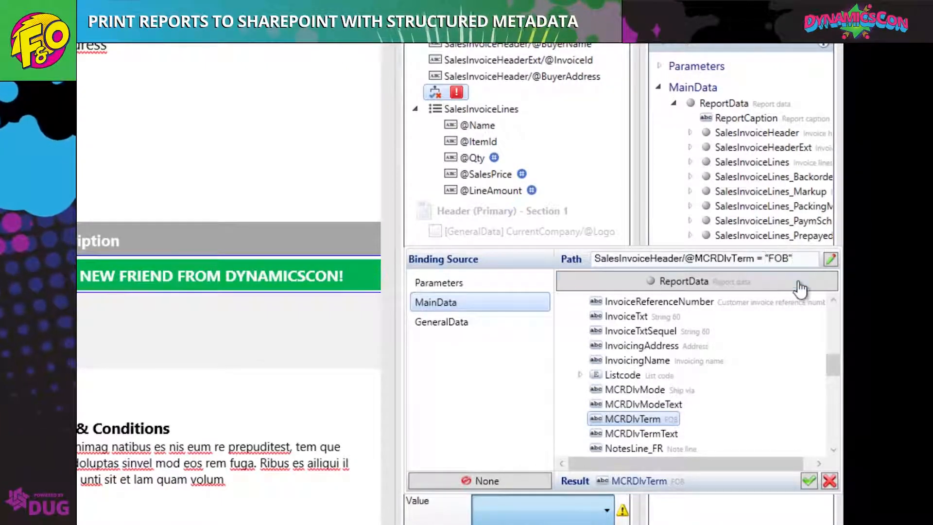
click(831, 258)
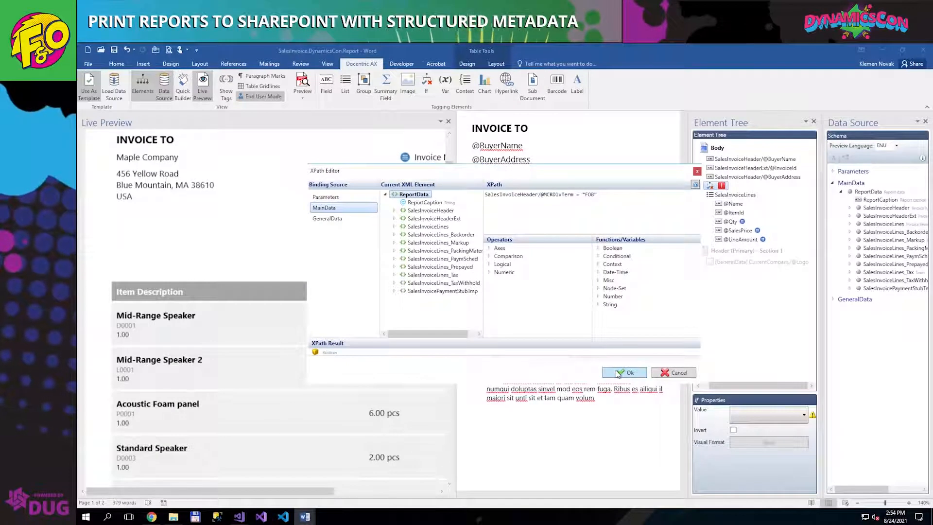
click(617, 374)
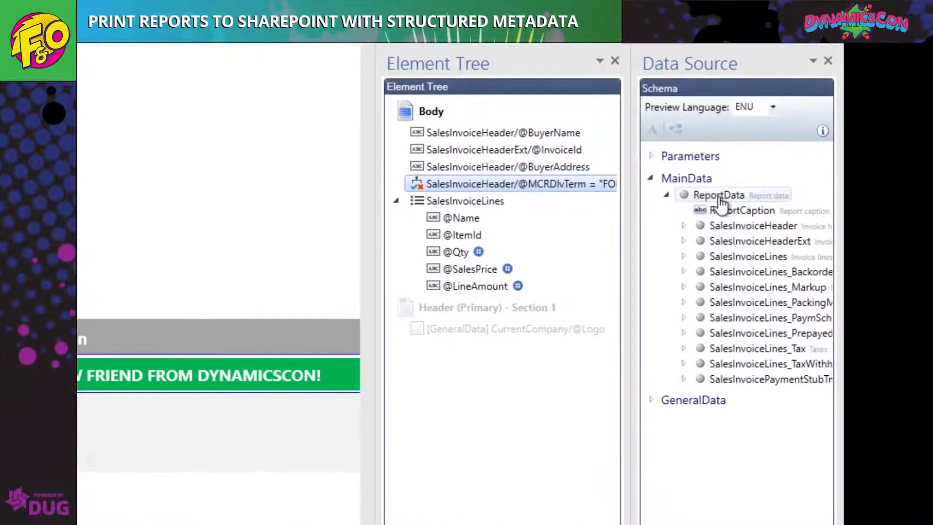
Open the ReportData preview XML, find MCRDLVT and set the MCRDlvTerm value to FOB
click(719, 196)
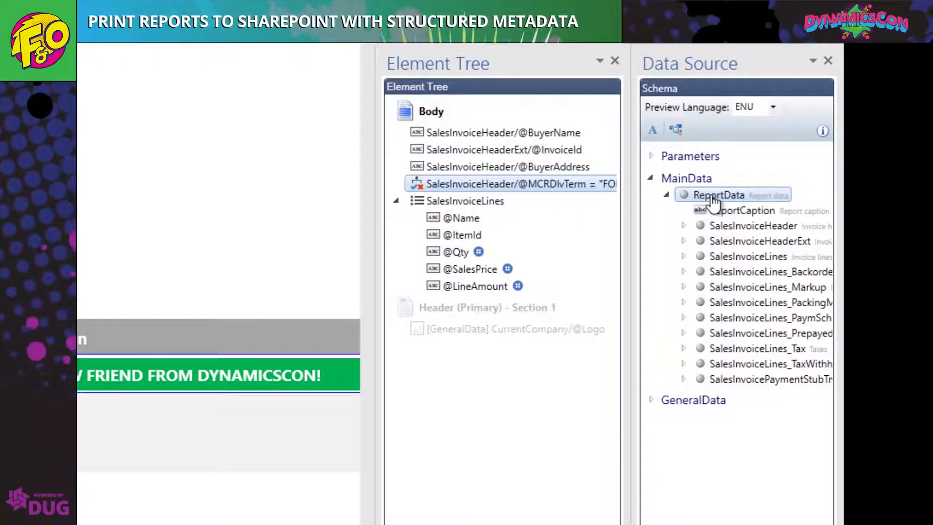
click(675, 130)
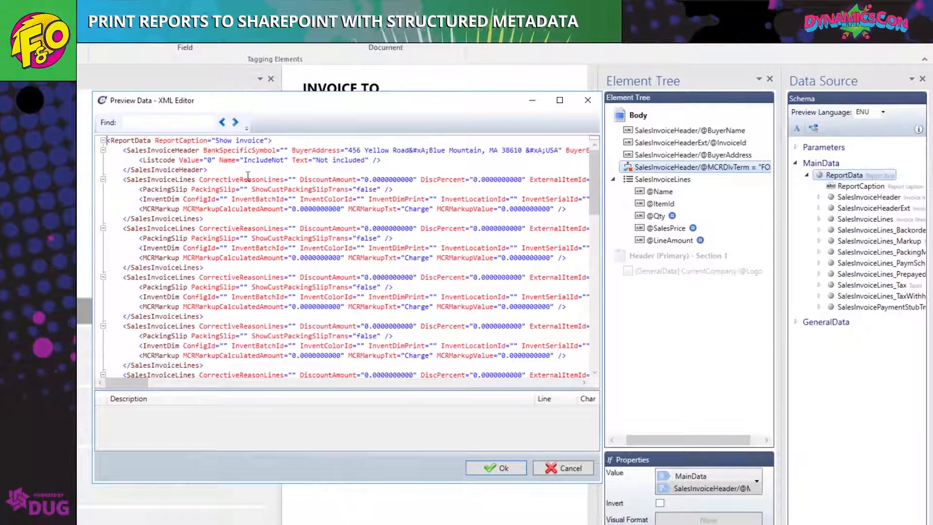
click(161, 126)
text(MCR)
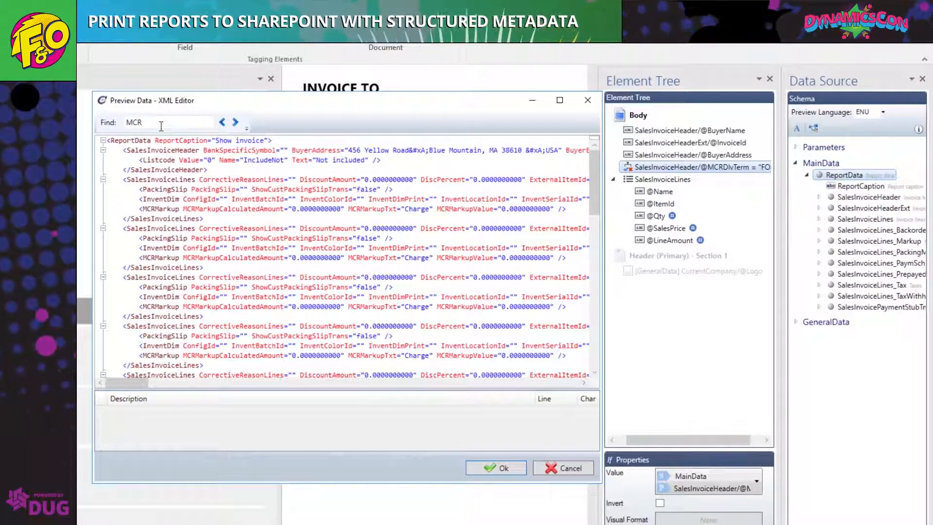
text(DLVT)
key(Return)
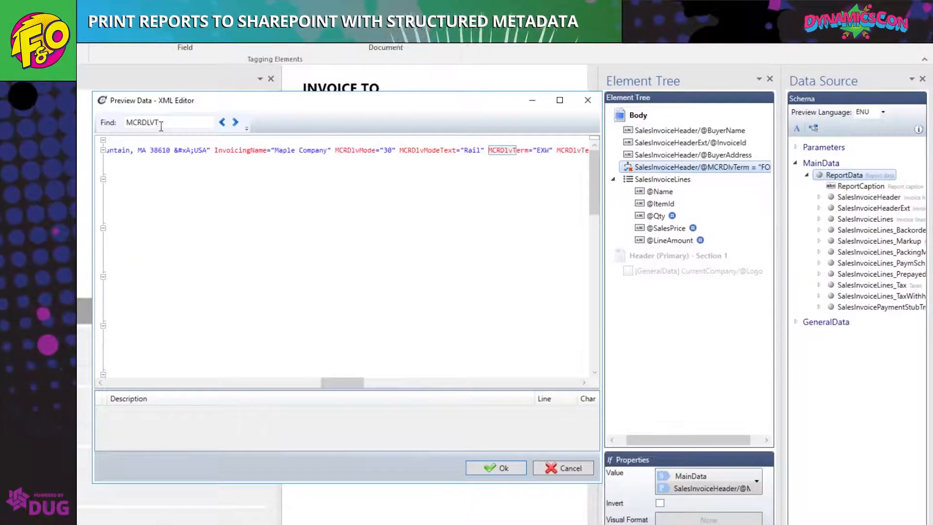
double_click(542, 151)
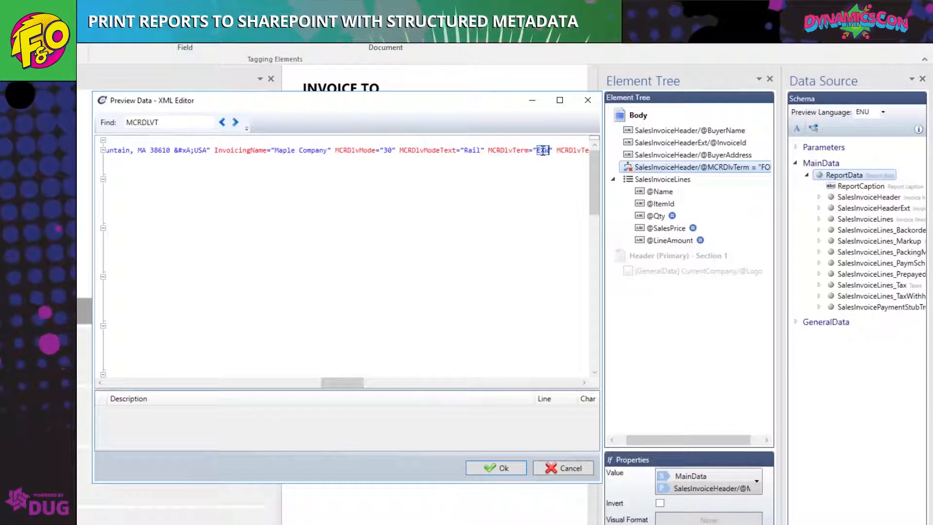
text(FOB)
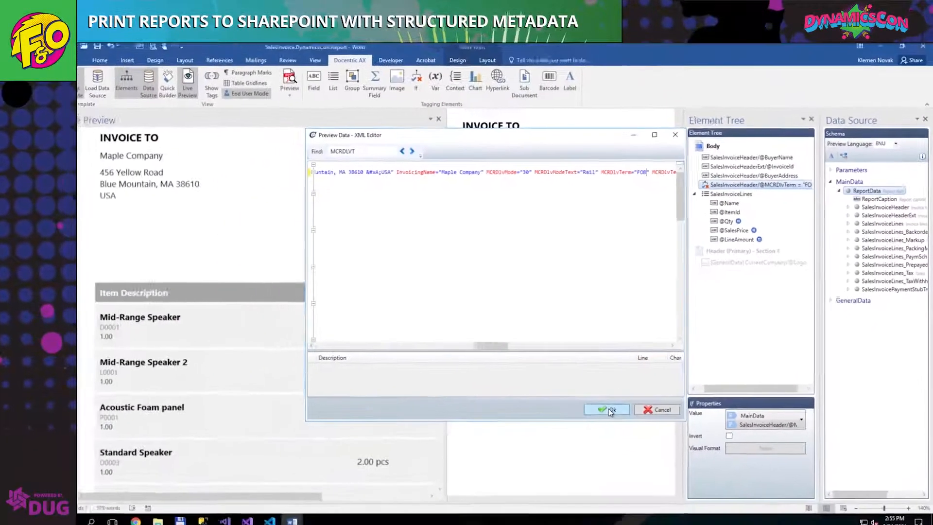
click(495, 467)
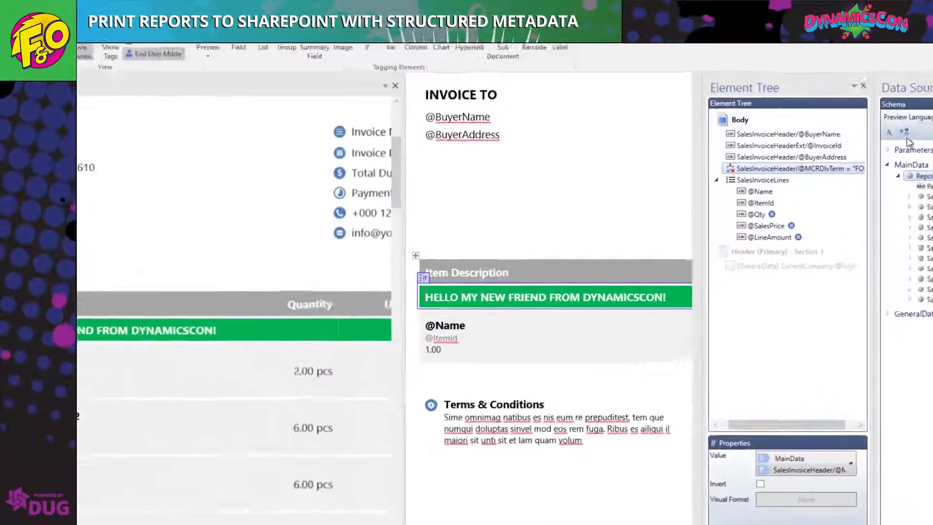
Duplicate the first SalesInvoiceLines element four times in the preview XML and apply the change
click(845, 157)
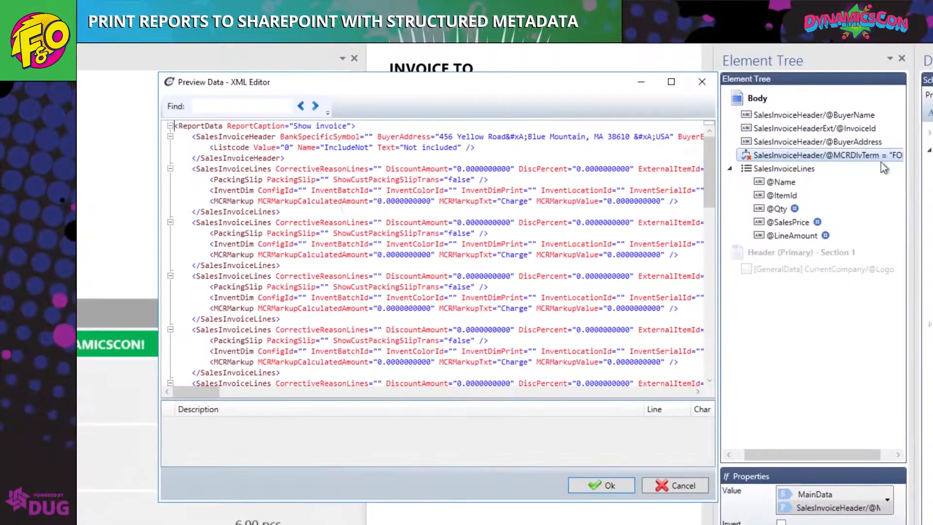
double_click(240, 168)
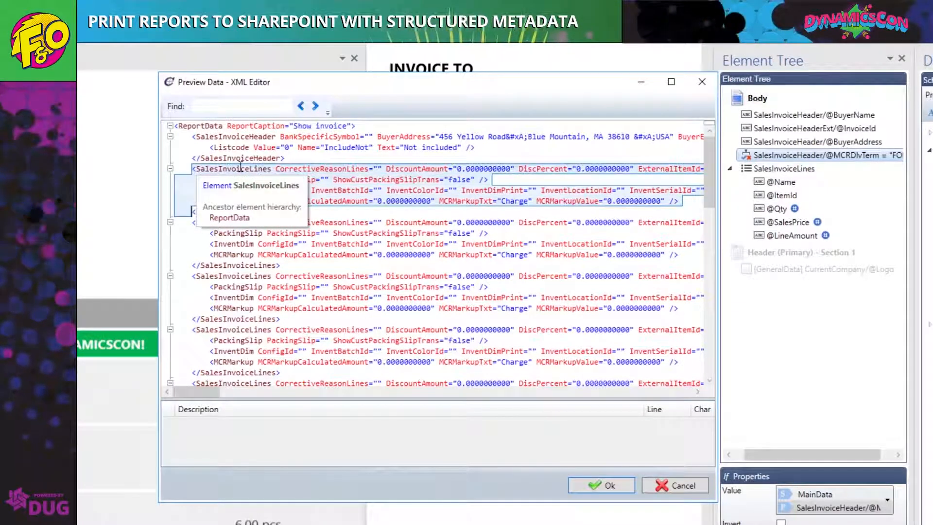
key(ctrl+c)
key(Right)
key(Return)
key(ctrl+v)
key(Return)
key(ctrl+v)
key(Return)
key(ctrl+v)
key(Return)
key(ctrl+v)
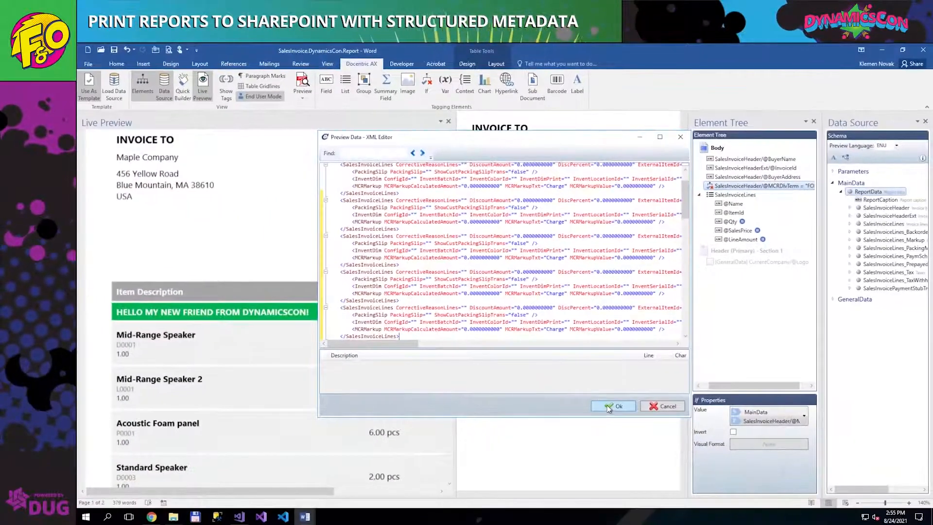
click(612, 406)
Check the invoice lines across both pages of the live preview, save the template and close Word
scroll(291, 324, down, 4)
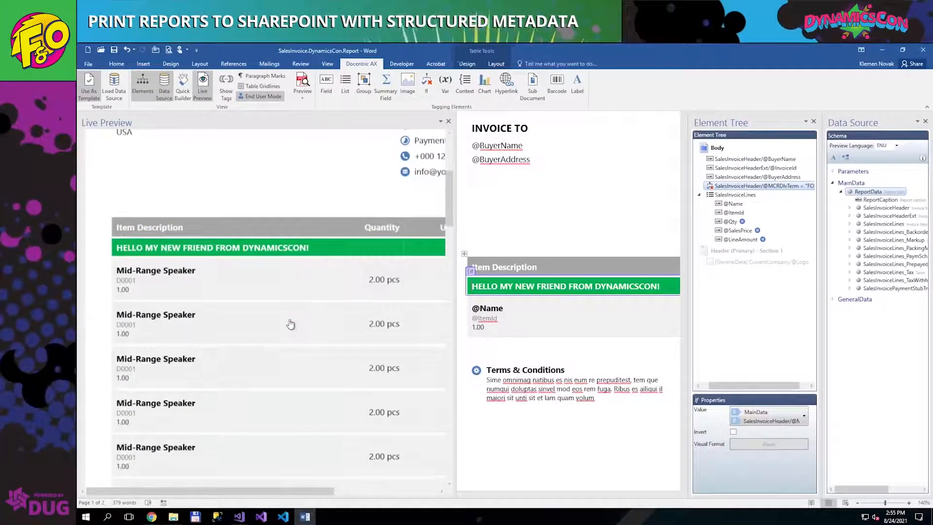
scroll(150, 267, down, 4)
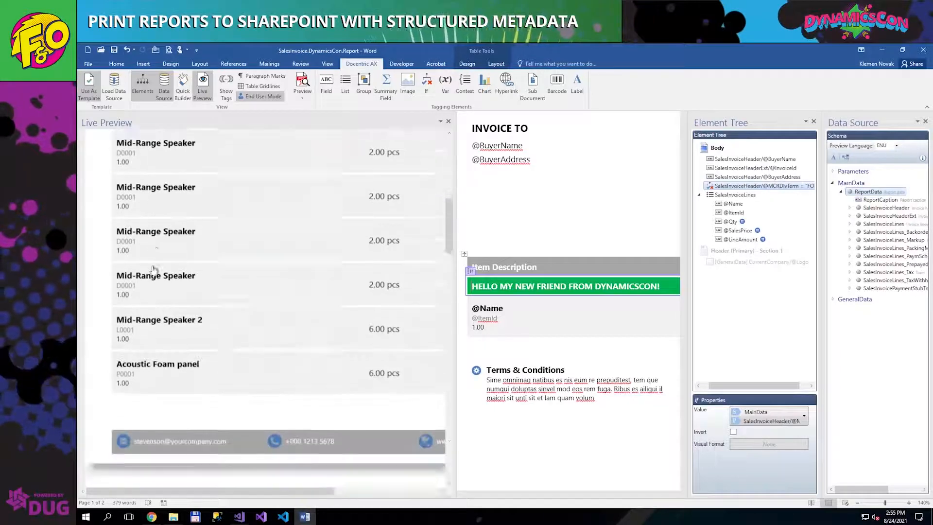
scroll(153, 270, down, 5)
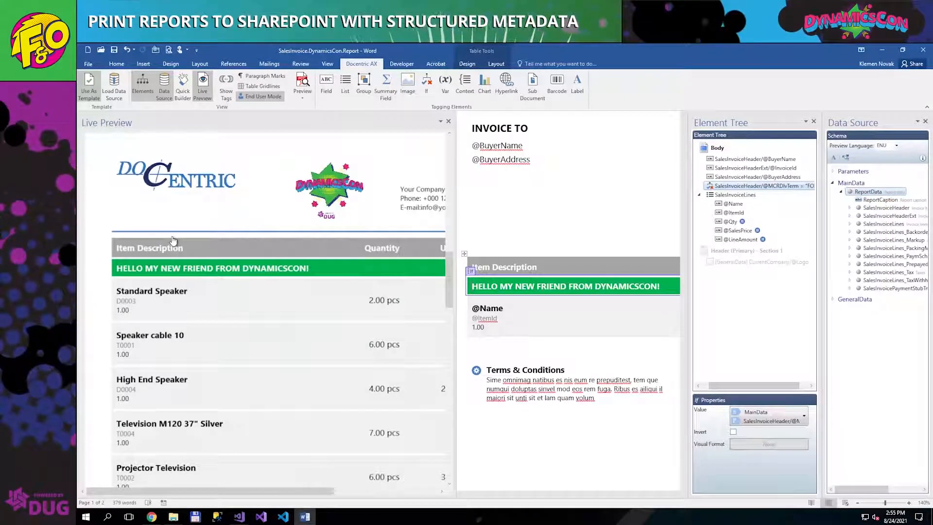
click(115, 50)
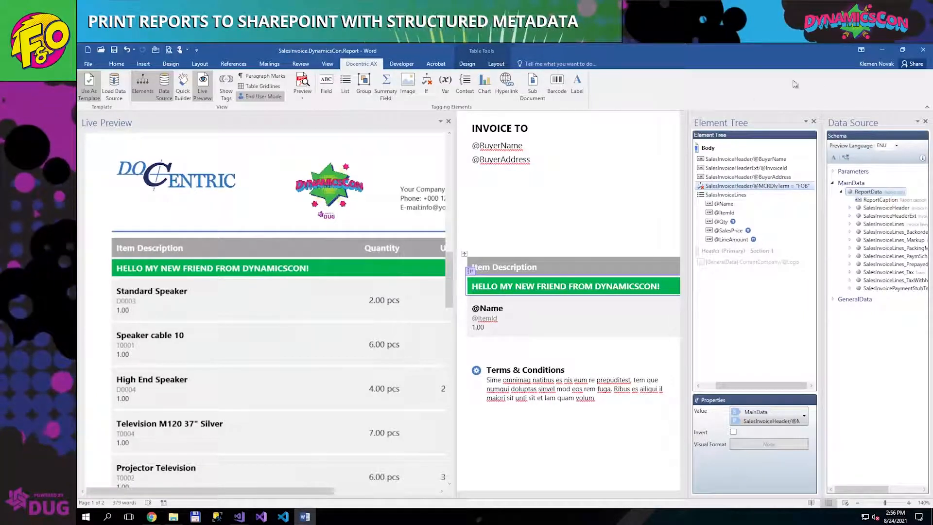
click(923, 50)
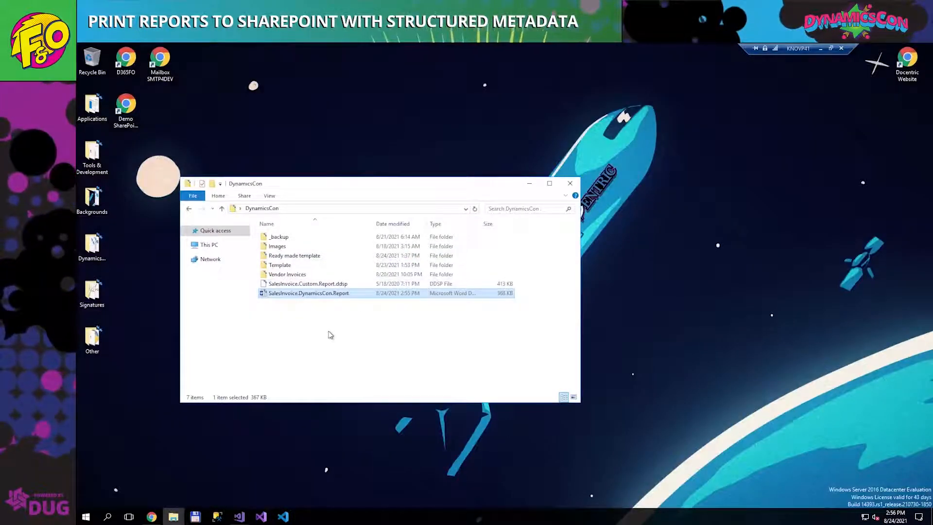
Switch to Finance and Operations in Chrome and open the Reports list of the Docentric AX workspace
click(152, 516)
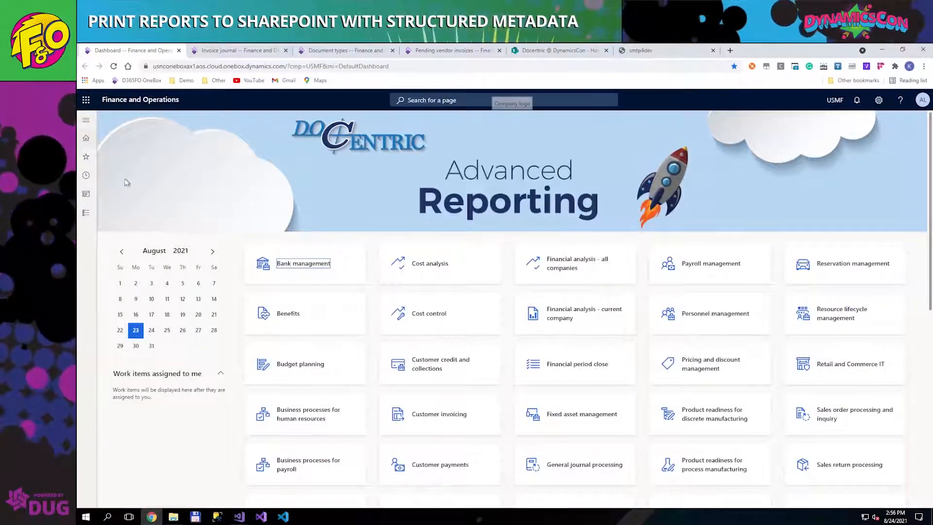
click(85, 157)
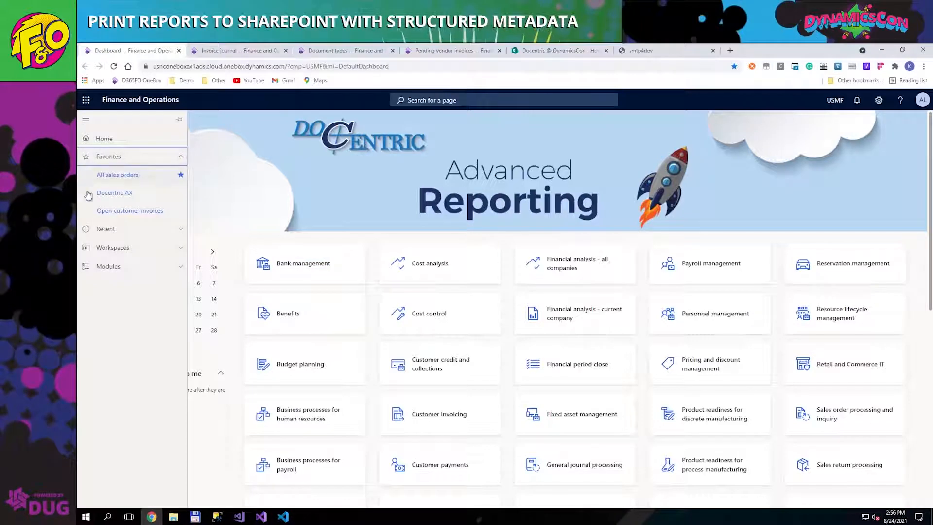
click(115, 193)
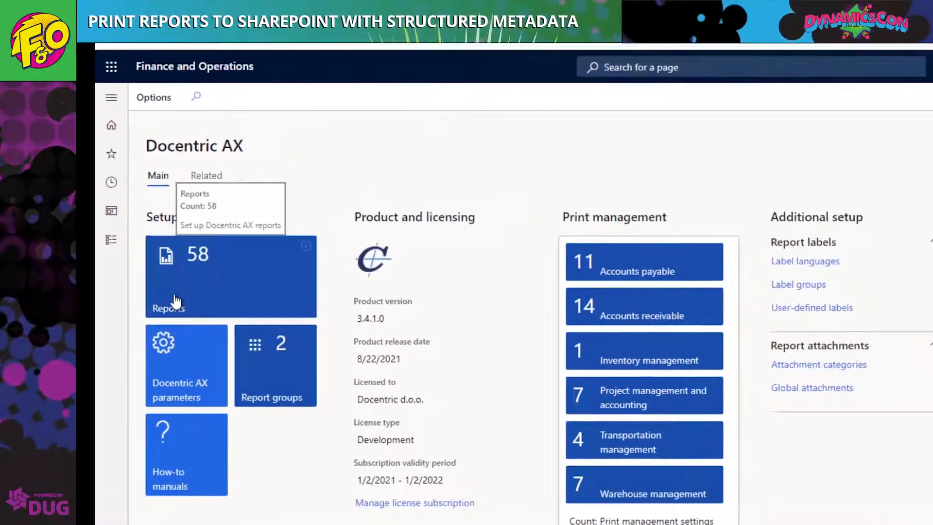
click(205, 330)
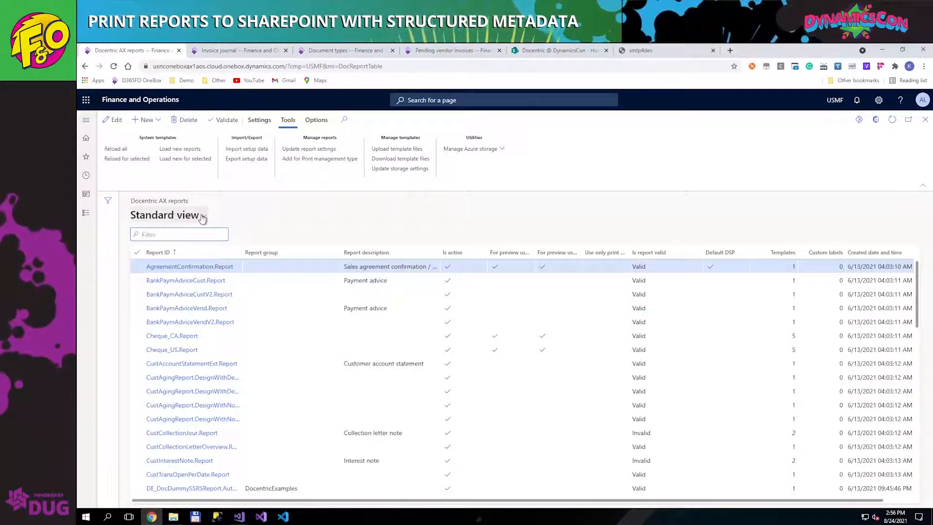
Filter the reports by "sales" and open SalesInvoice.Report
text(sales)
key(Return)
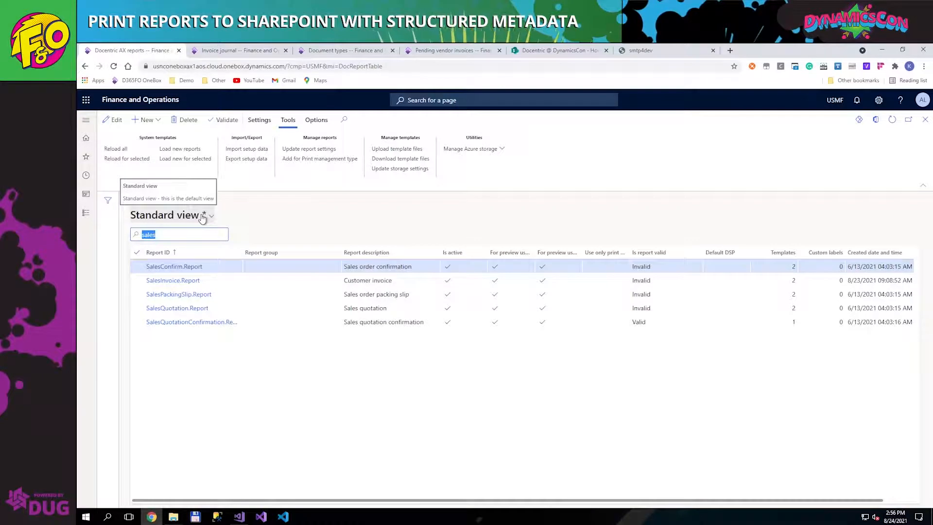
click(177, 280)
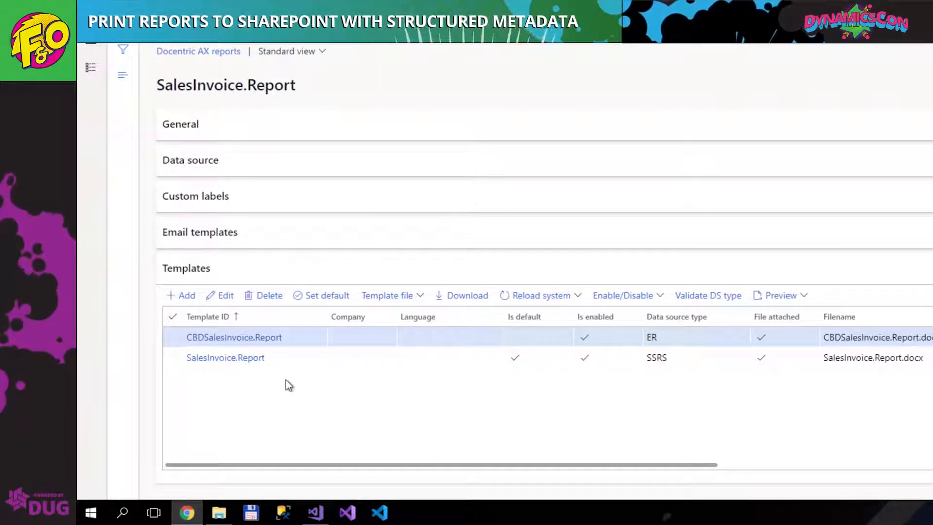
Add a report template with the ID SalesInvoice.DynamicsCon.Report and save it
click(181, 296)
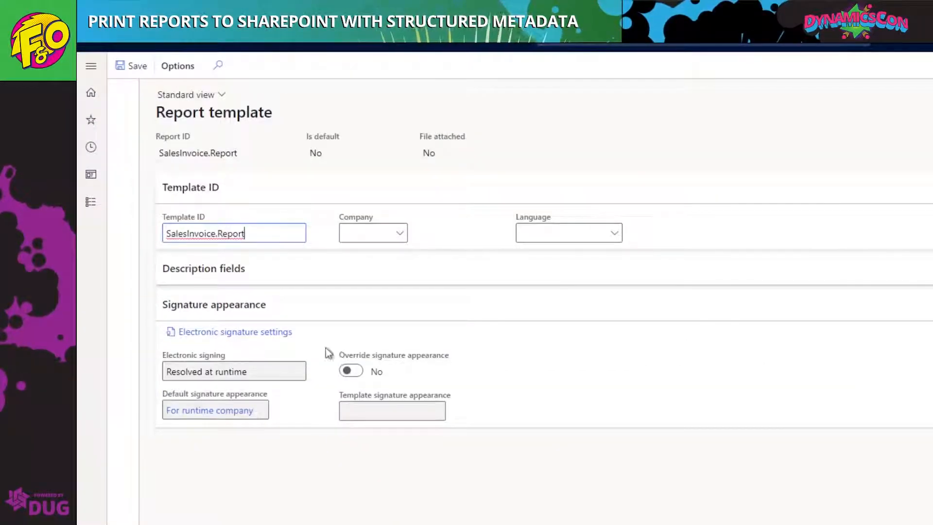
click(216, 233)
text(Dyn)
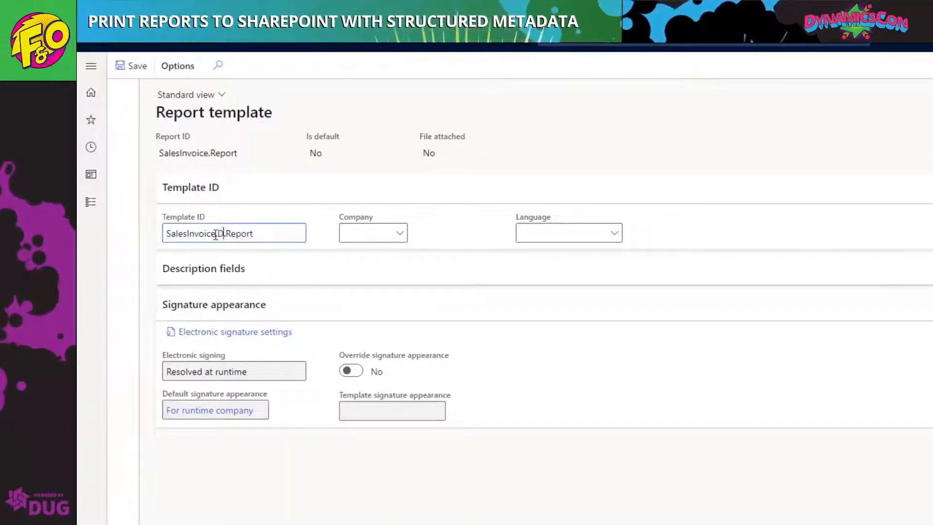
text(amicsCon)
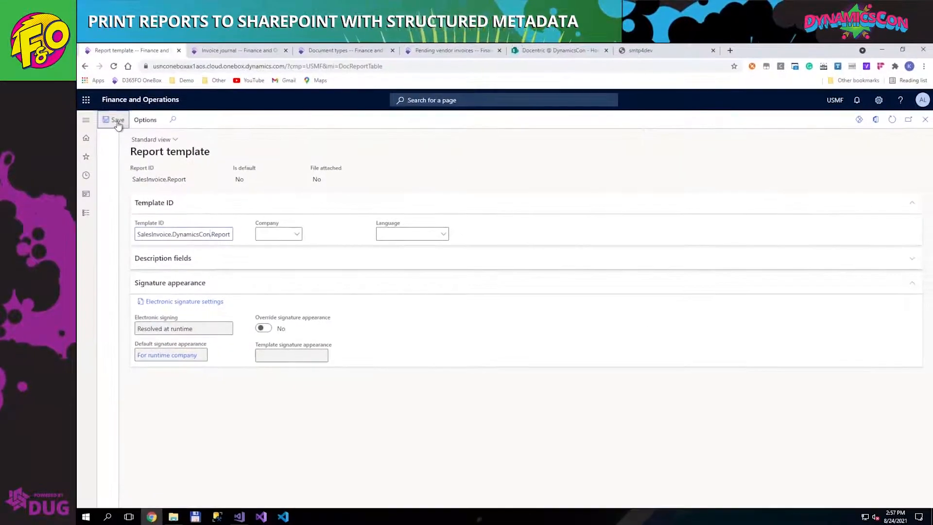
click(118, 125)
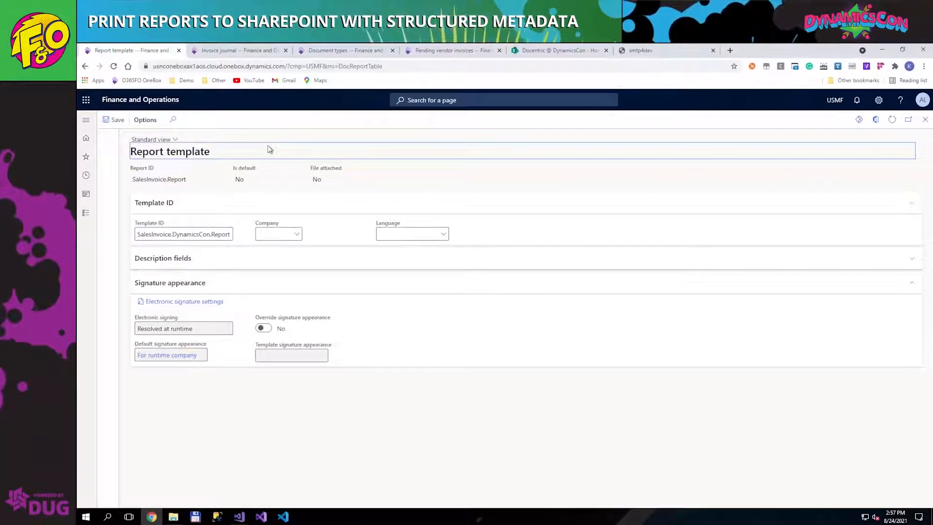
Attach SalesInvoice.DynamicsCon.Report.docx to the SalesInvoice.DynamicsCon.Report template with Azure storage as the storage type, and return to the report
click(311, 410)
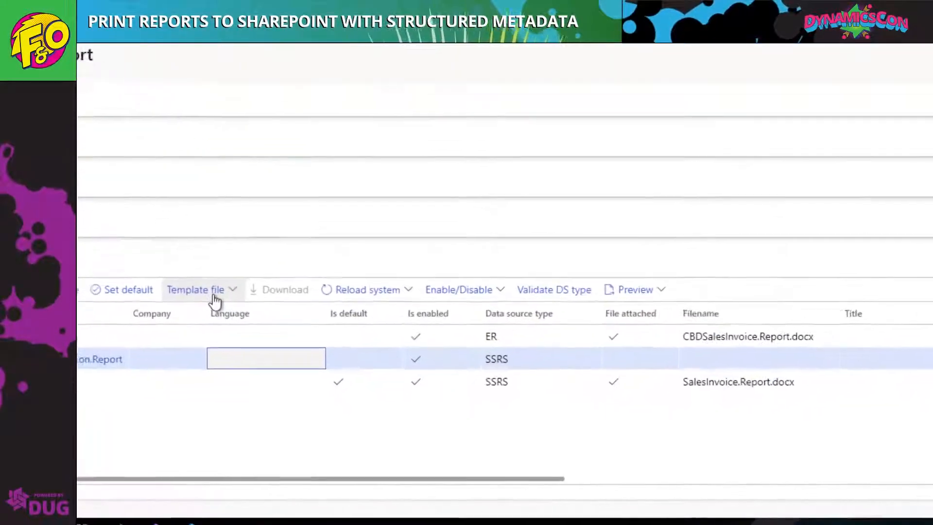
click(216, 297)
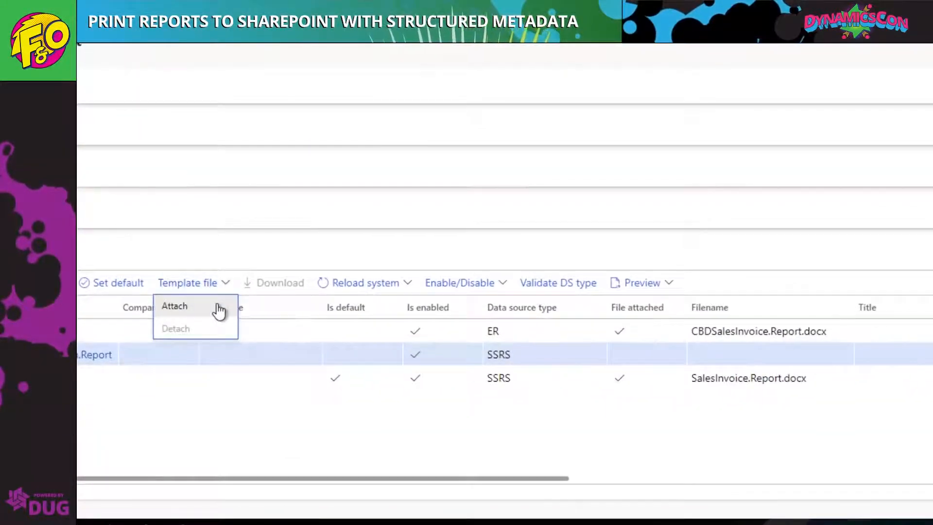
click(219, 307)
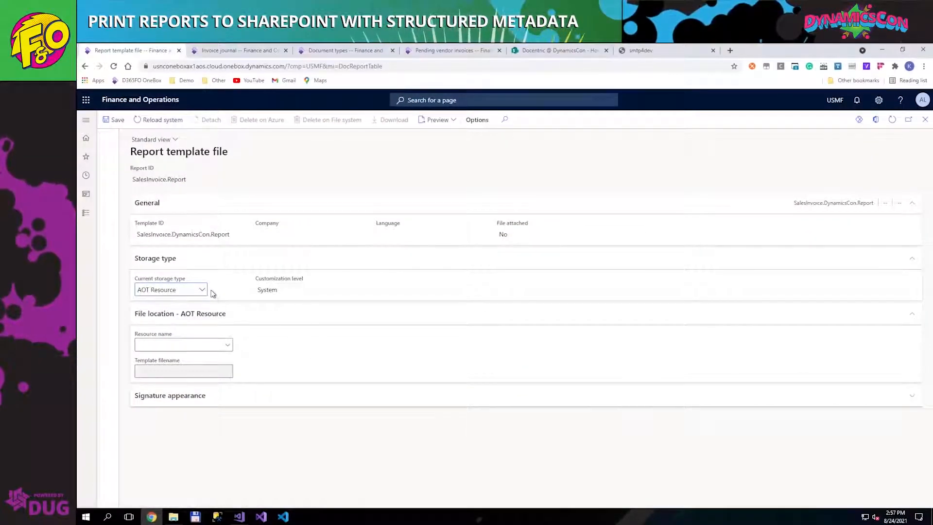
click(206, 291)
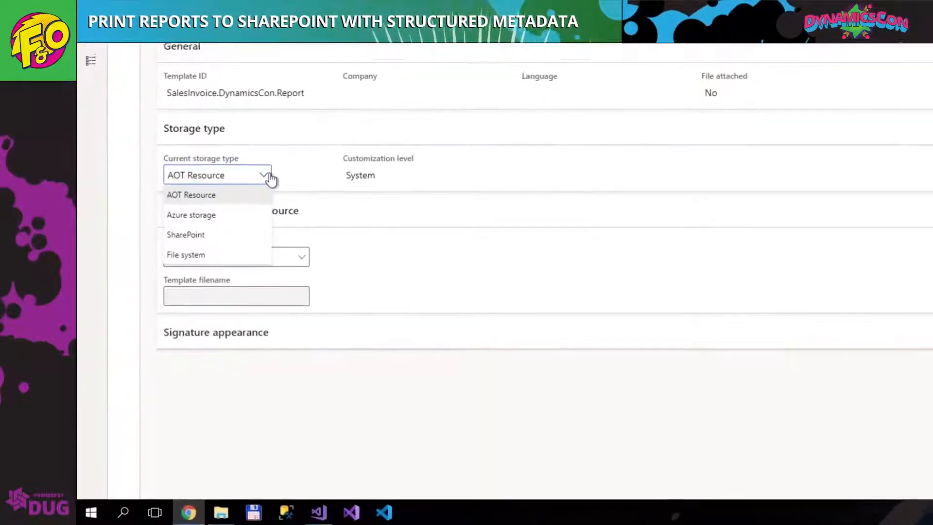
click(202, 215)
click(362, 295)
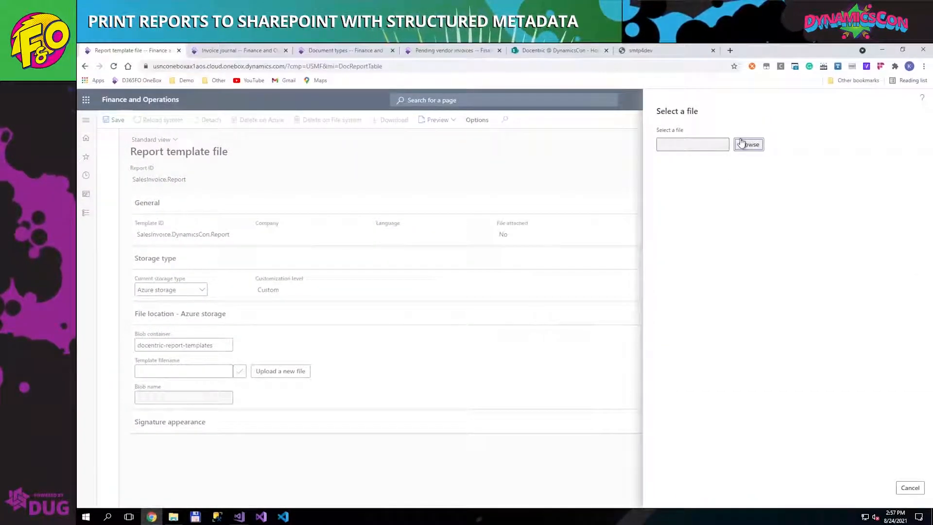
click(748, 144)
double_click(336, 155)
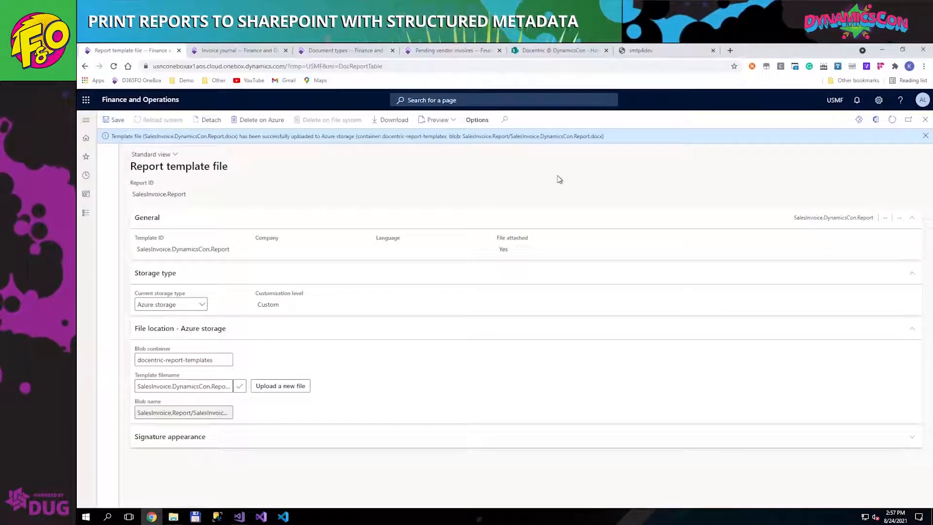
key(Escape)
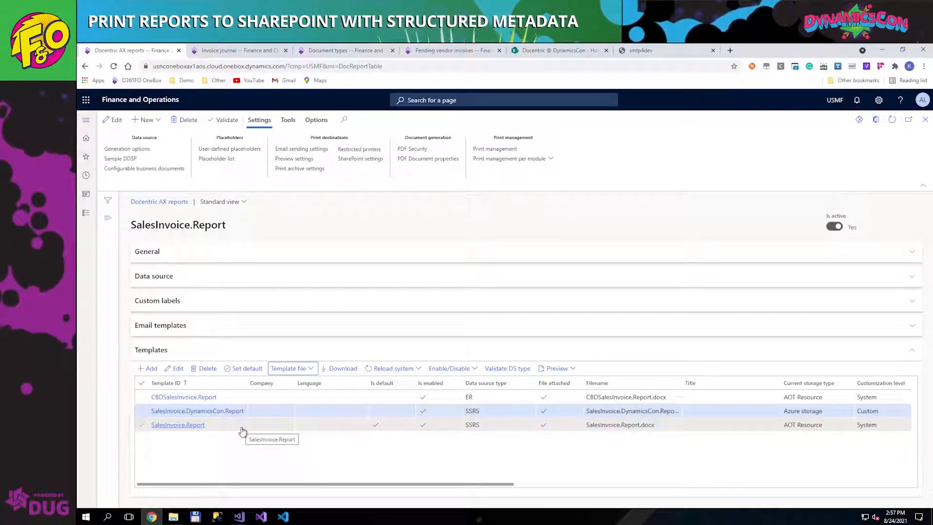
View the Forest Wholesales sales invoice from the Invoice journal using the current default template
click(247, 48)
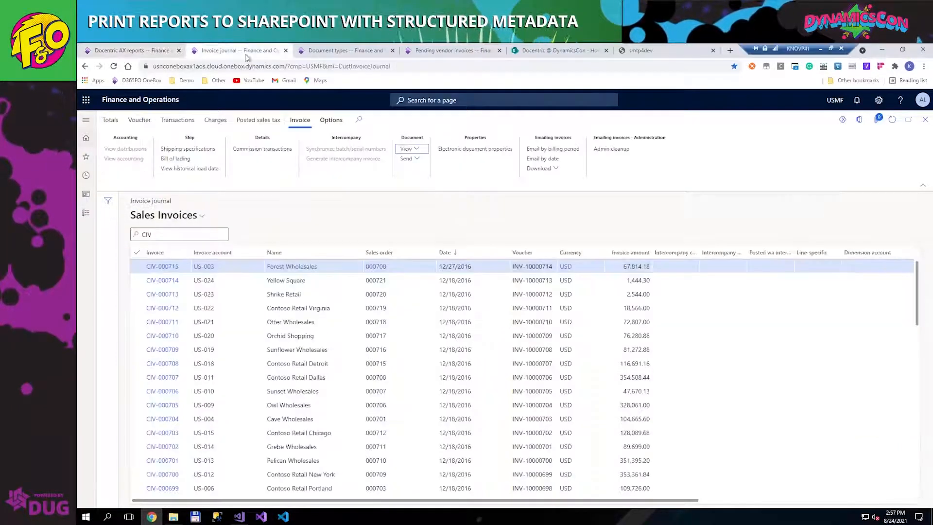
click(407, 149)
click(415, 174)
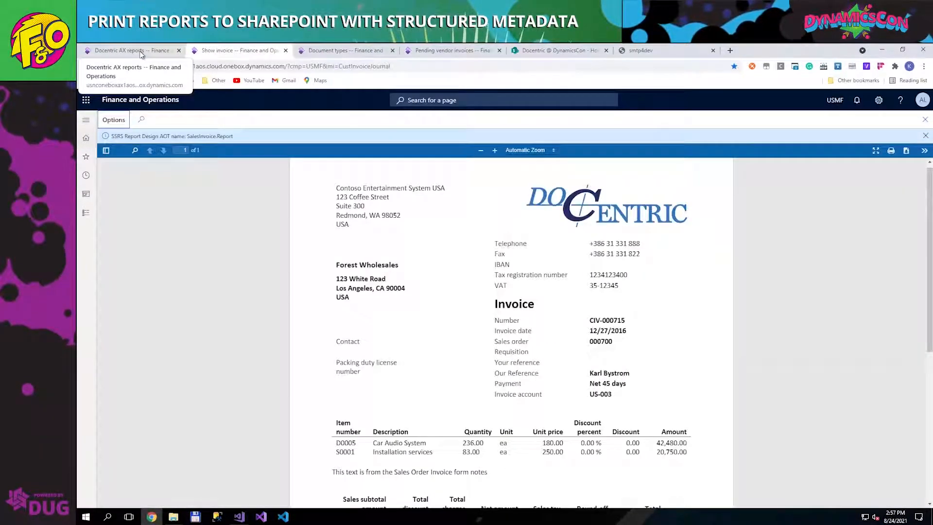
Make SalesInvoice.DynamicsCon.Report the default template of SalesInvoice.Report
click(141, 53)
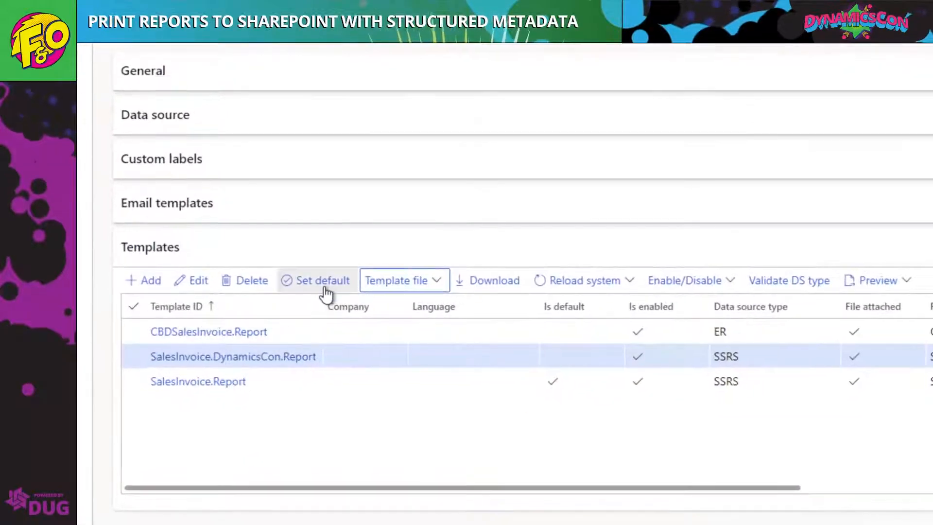
click(316, 285)
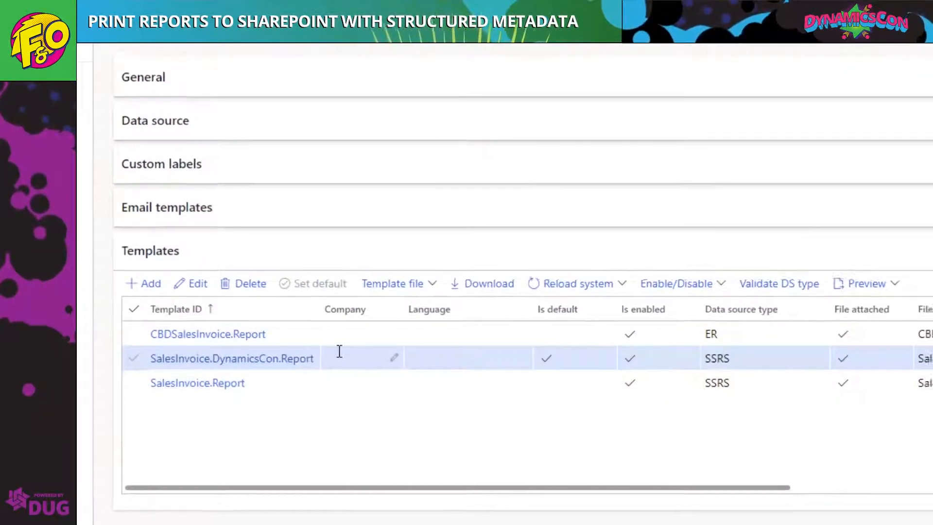
View the Forest Wholesales invoice again with the new default template, check its layout and lines, and return to the journal
click(238, 50)
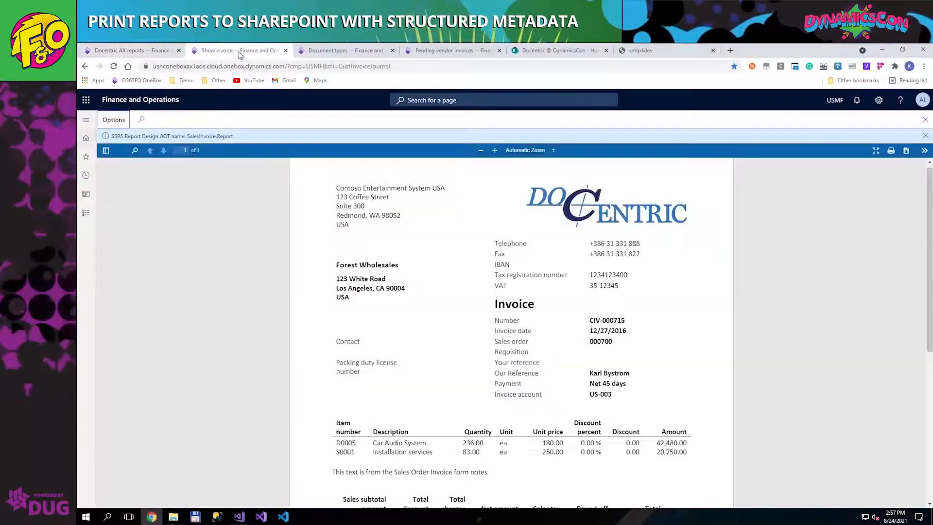
click(922, 120)
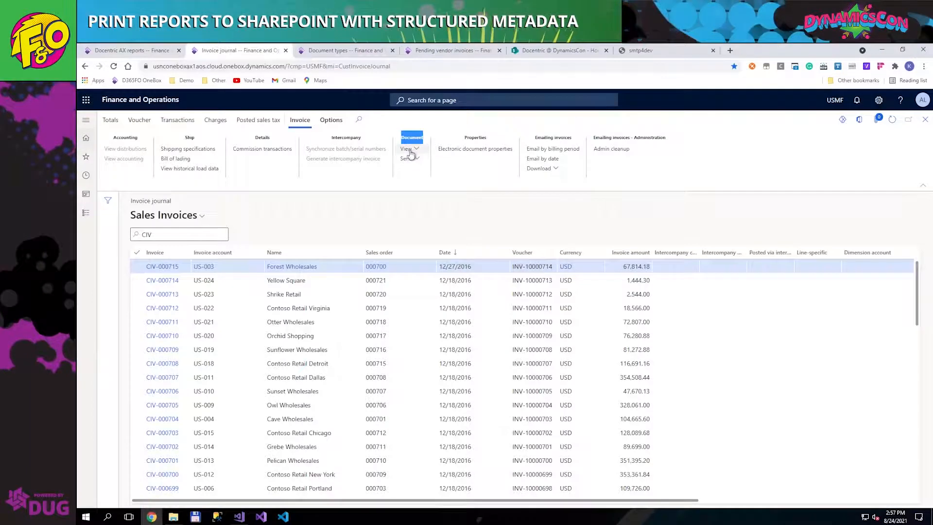
click(409, 149)
click(419, 176)
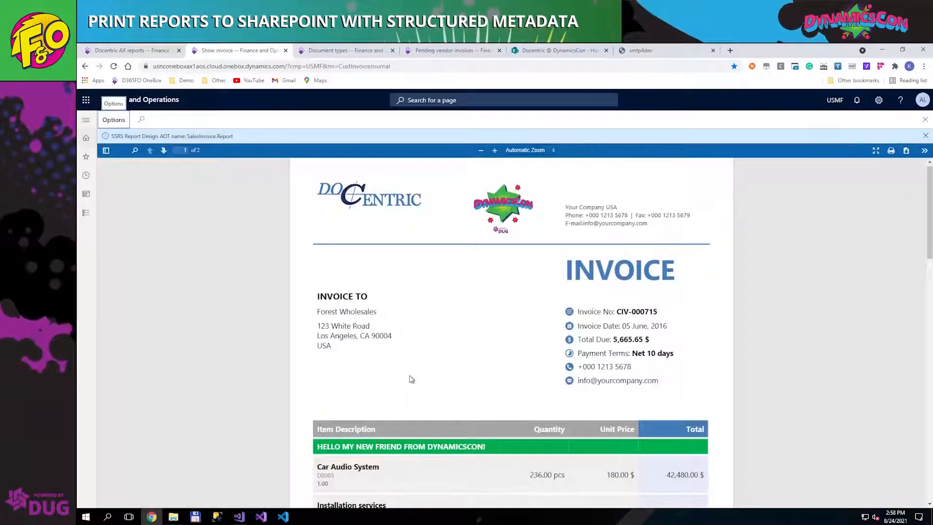
scroll(410, 379, down, 3)
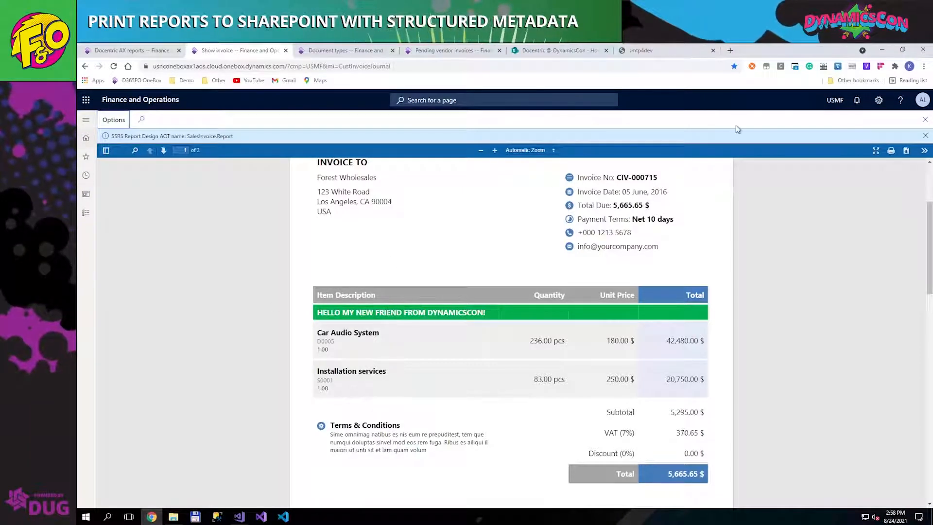
click(924, 120)
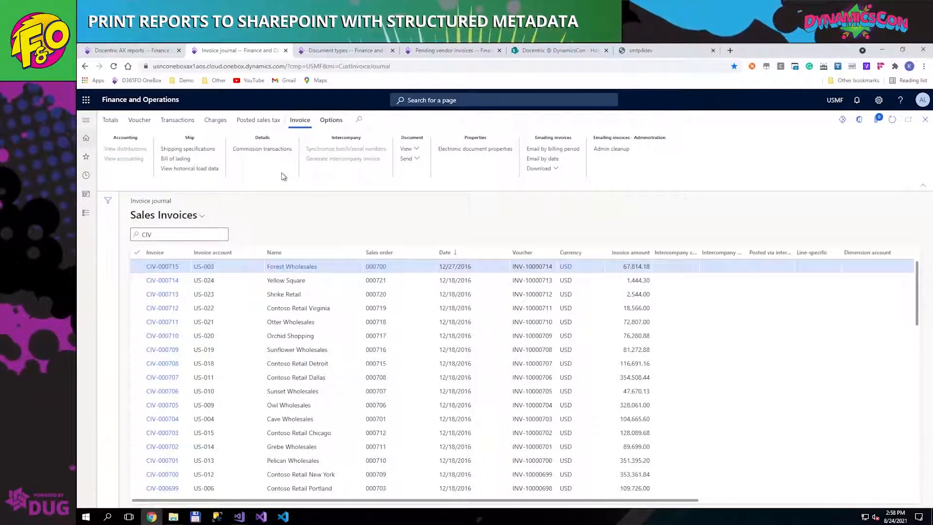
Examine the location and SharePoint address of the SalesInvoicePrintArc and SalesInvoiceAtch document types
click(132, 52)
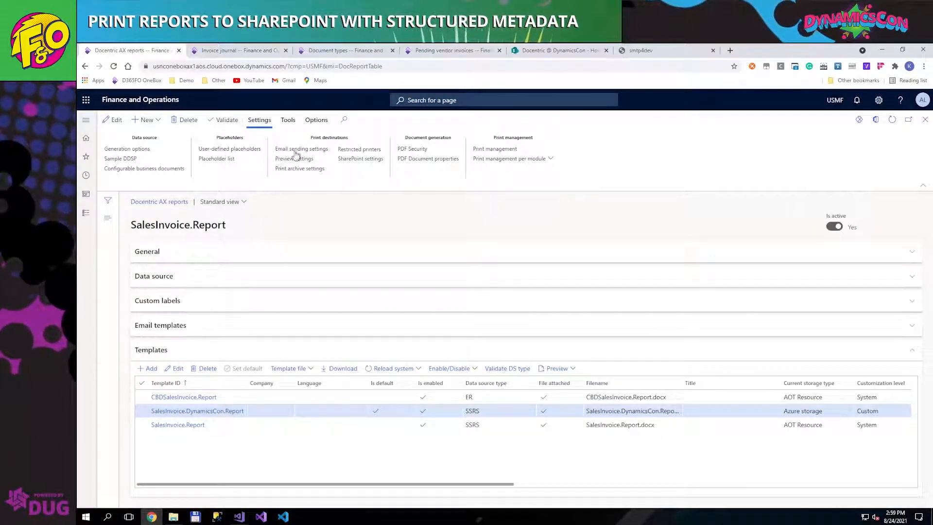
click(311, 51)
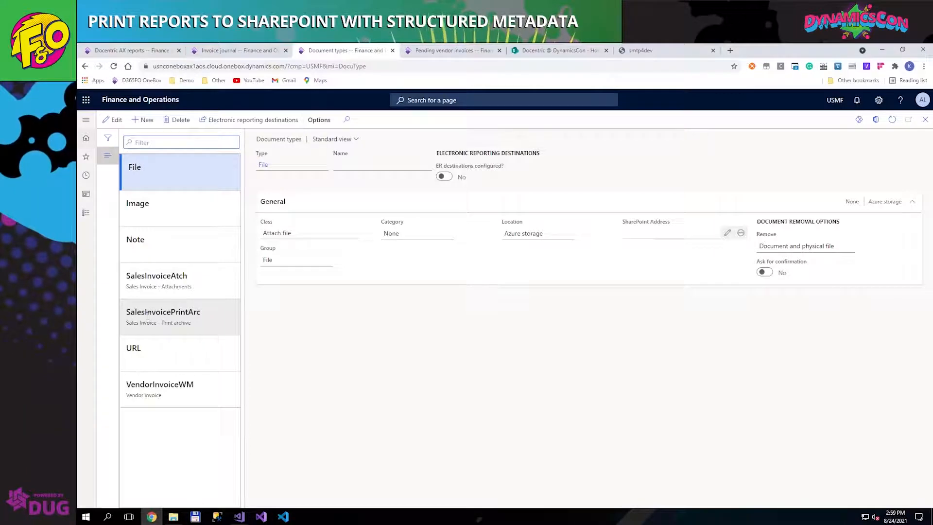
click(182, 314)
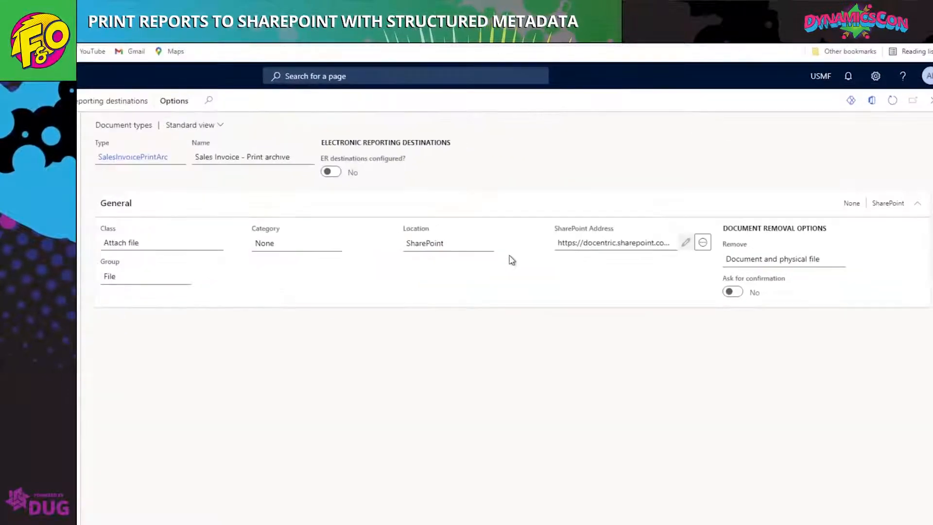
drag(566, 243, 727, 252)
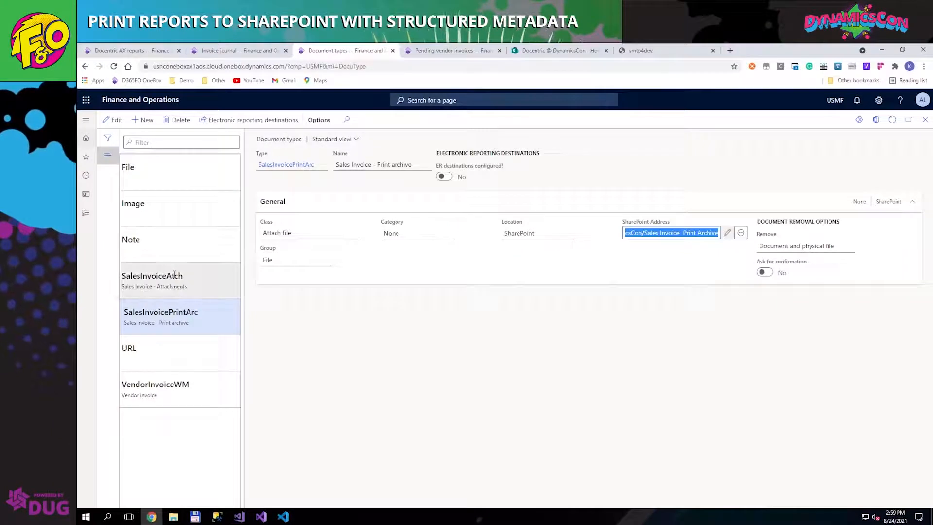
click(174, 275)
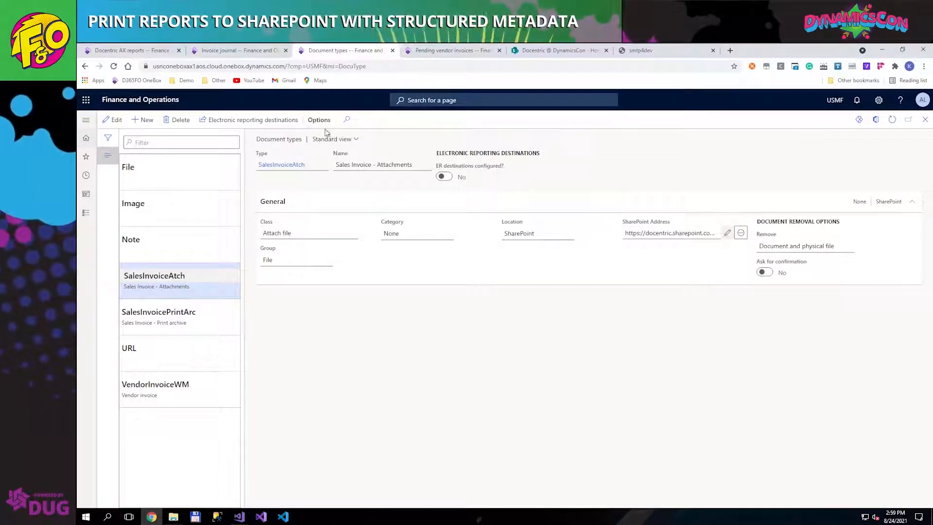
Review the SharePoint settings and metadata field selection of the Sales Invoice library for SalesInvoice.Report, leaving them unchanged
click(136, 49)
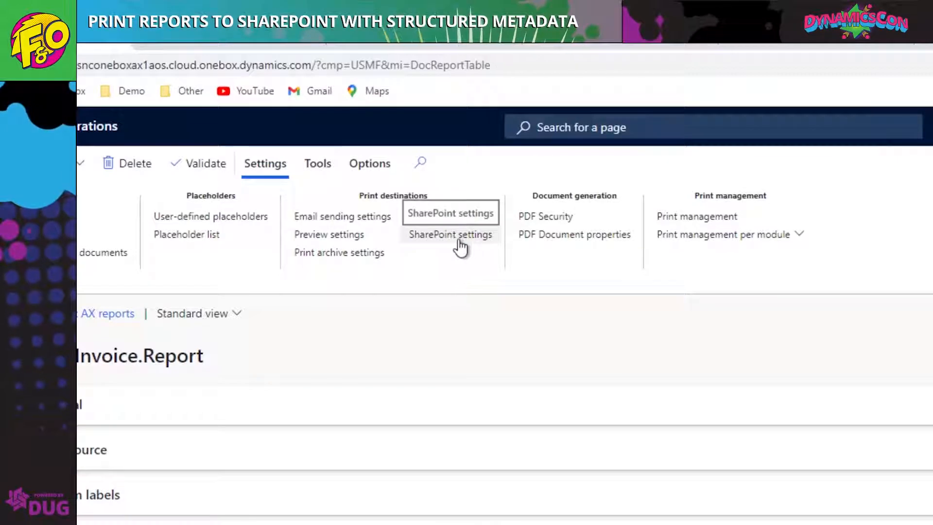
click(466, 241)
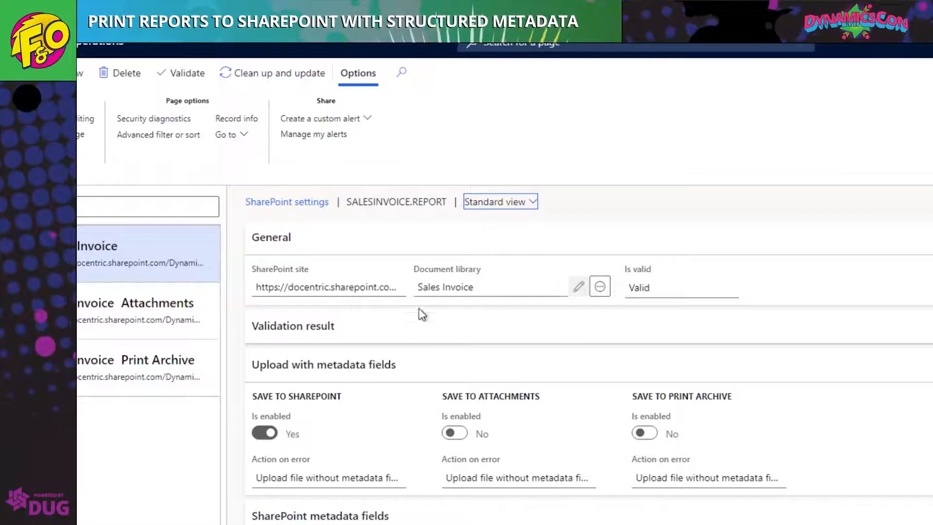
scroll(410, 419, down, 2)
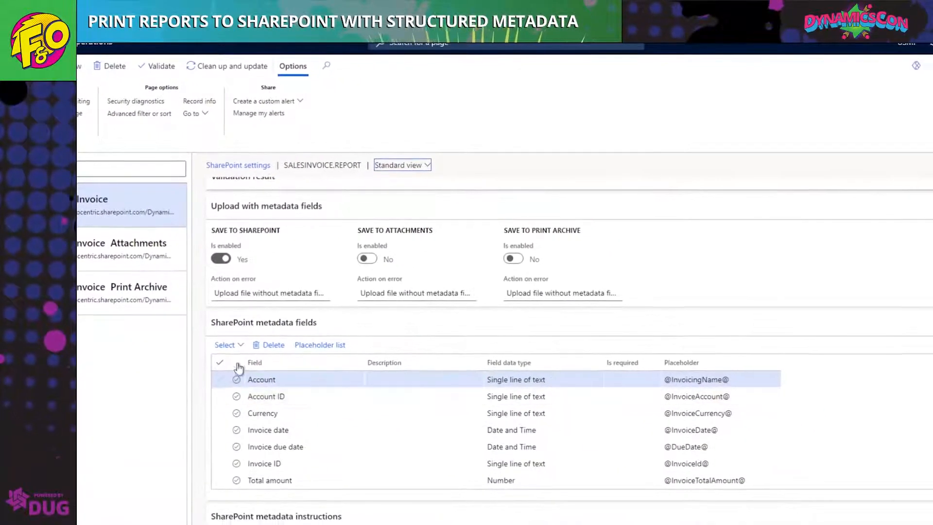
click(231, 346)
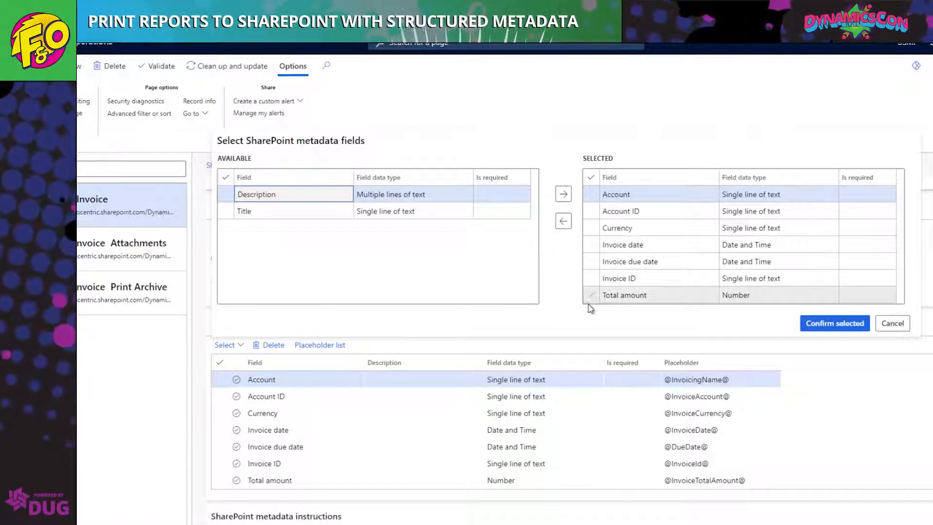
click(892, 324)
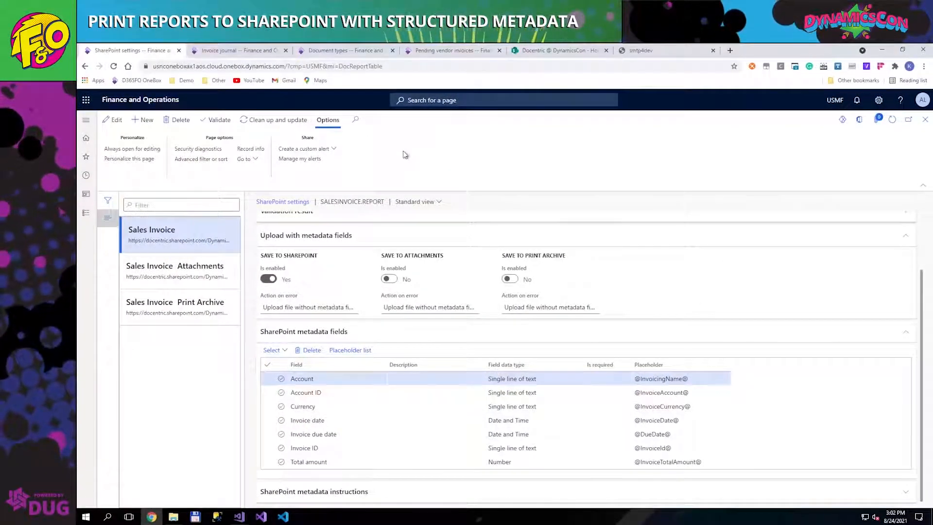
key(Escape)
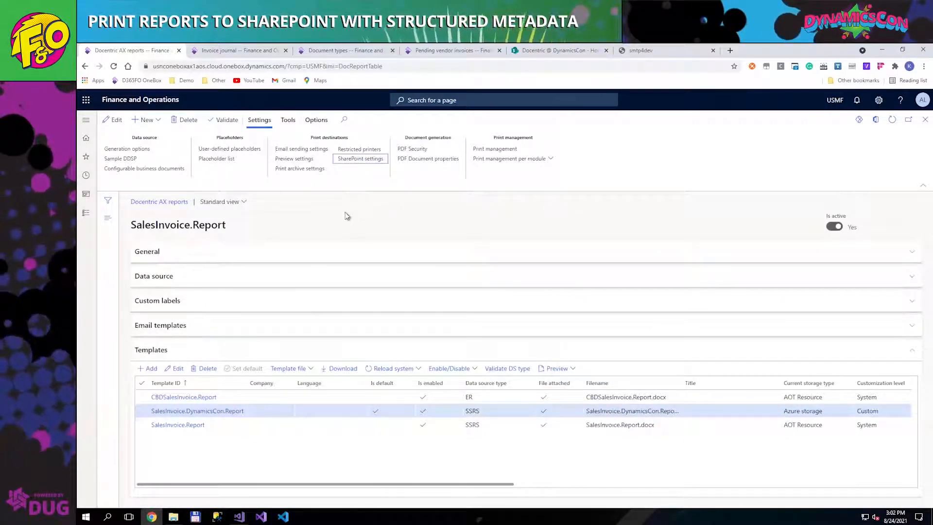
Open the Docentric print destination settings for the Customer invoice Original in the print management setup
click(493, 149)
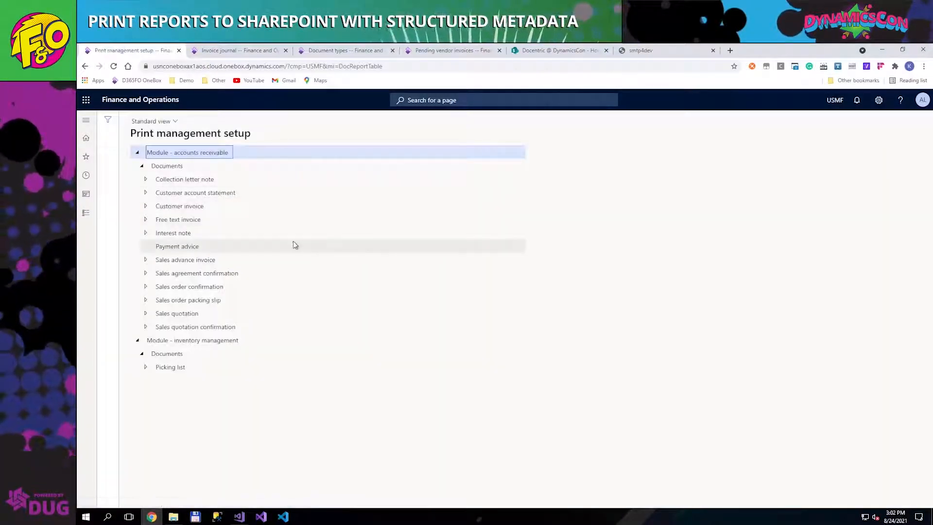
click(146, 207)
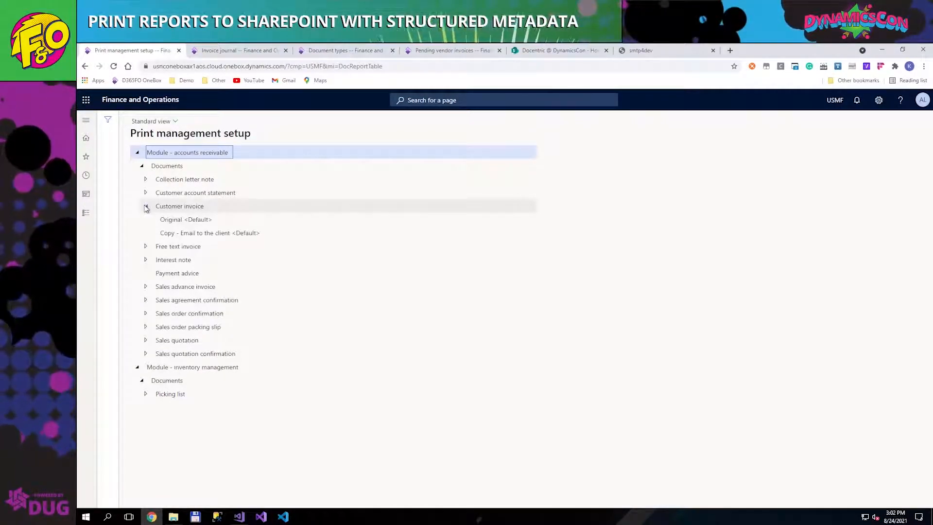
click(166, 220)
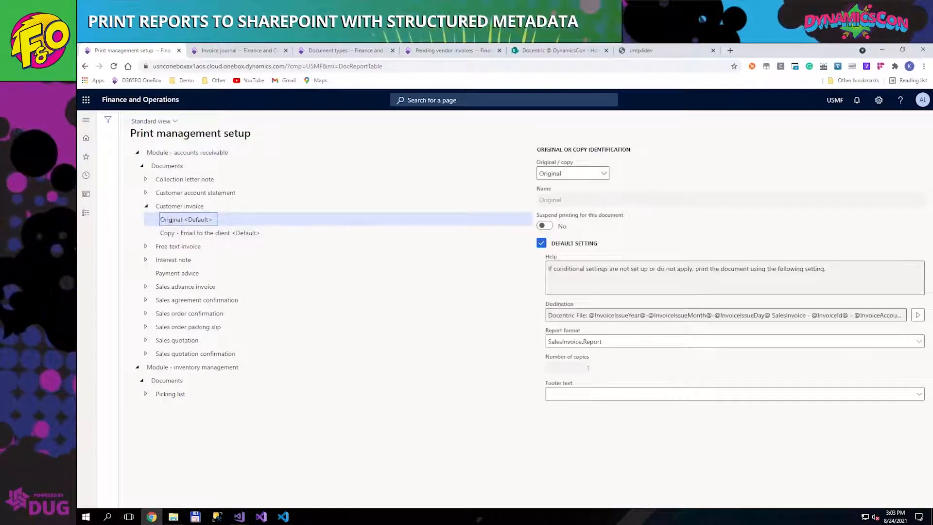
click(918, 315)
click(870, 343)
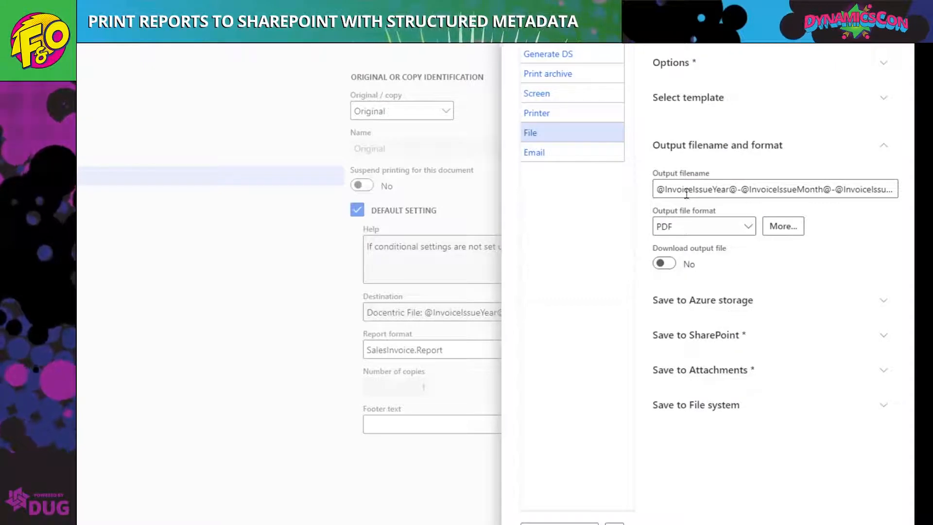
Examine the File destination's Save to SharePoint folder path, Save to Attachments settings and print archive options
click(672, 335)
scroll(701, 283, down, 1)
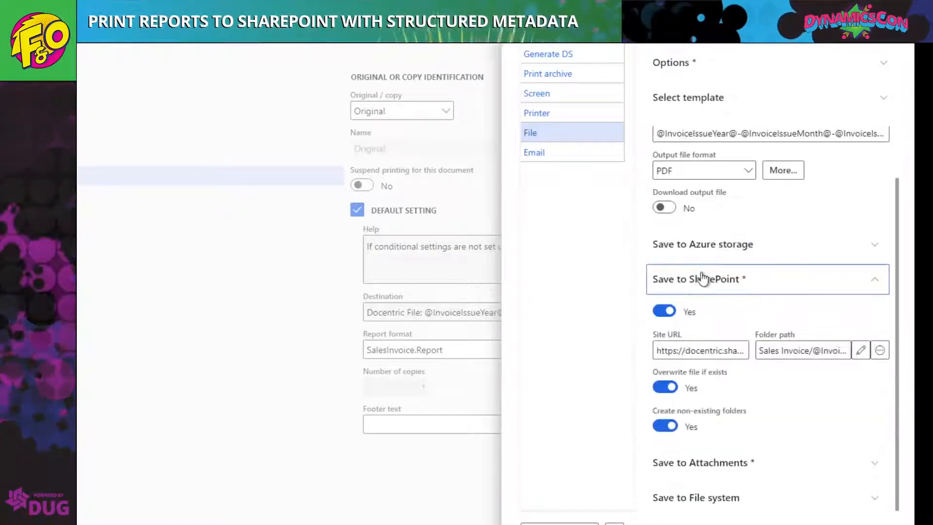
drag(803, 351, 849, 350)
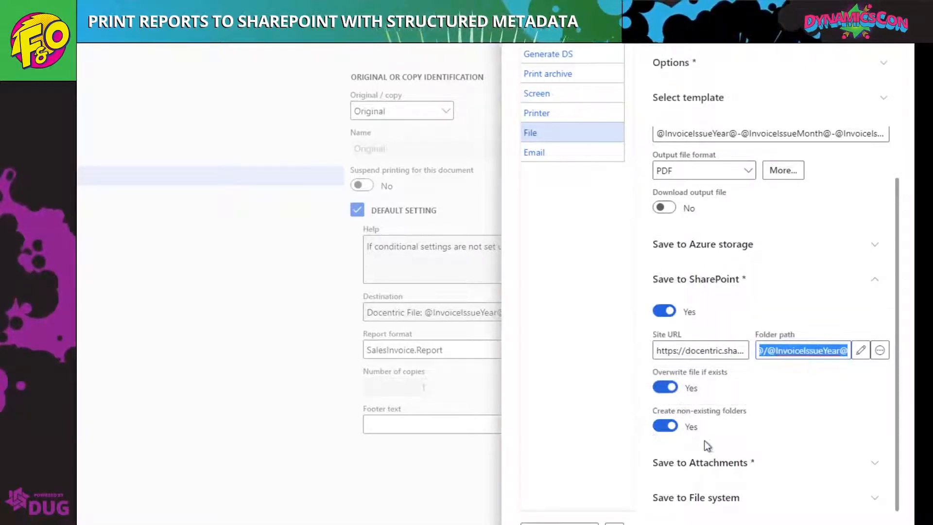
click(672, 464)
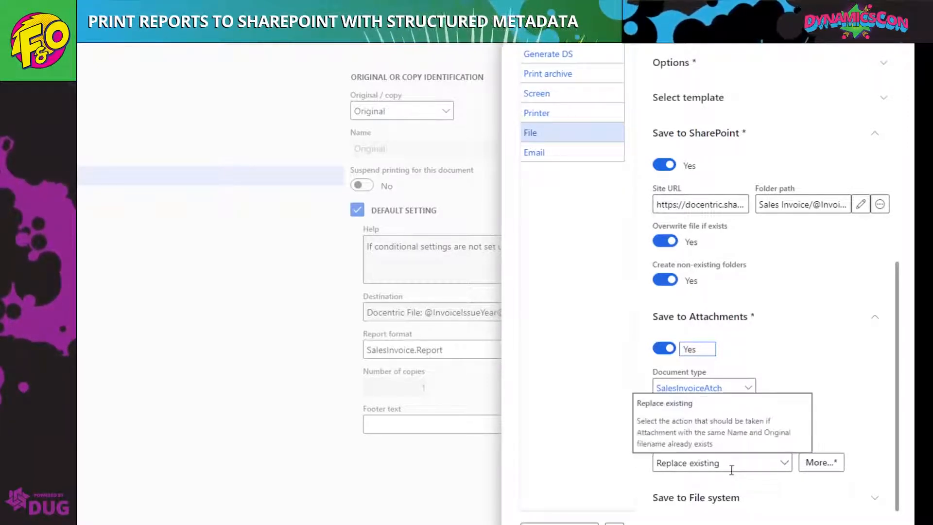
click(692, 114)
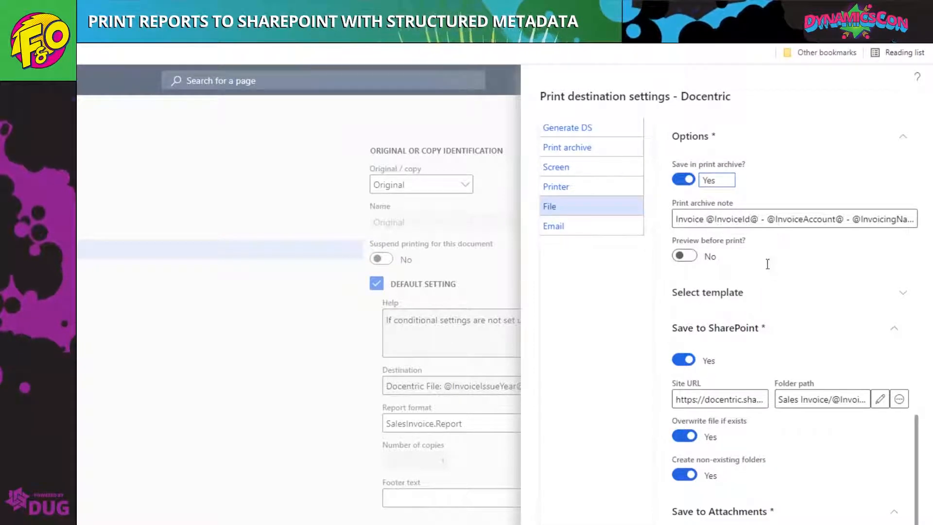
Close the Original's print destination settings and review the Email destination of the Customer invoice copy 'Email to the client'
click(869, 495)
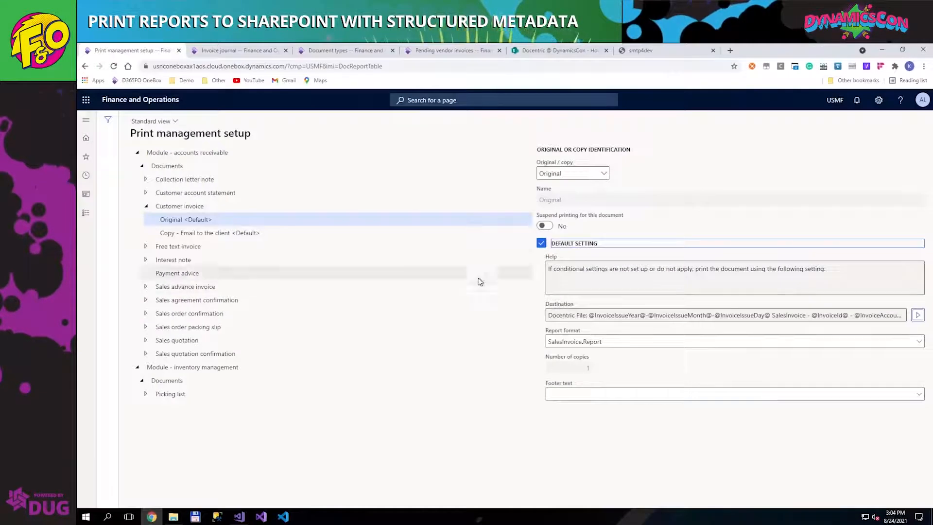
click(187, 233)
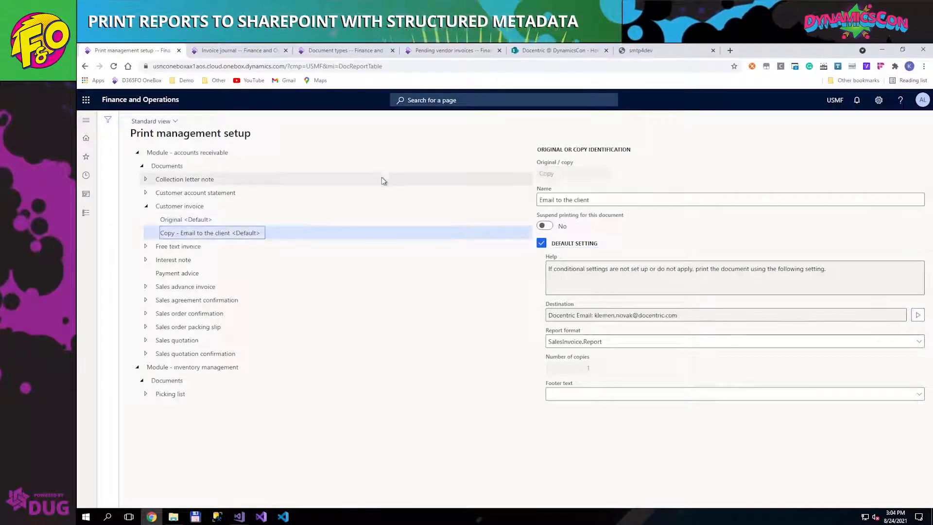
click(917, 314)
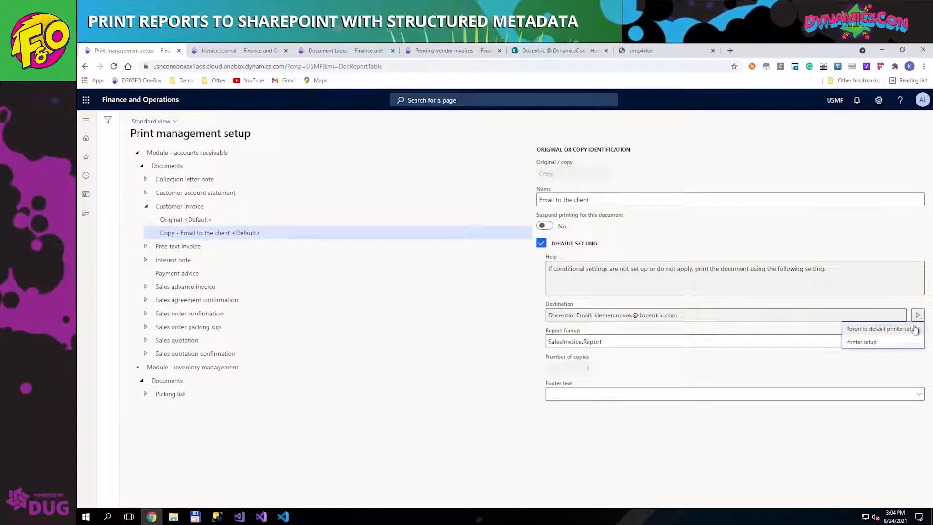
click(865, 344)
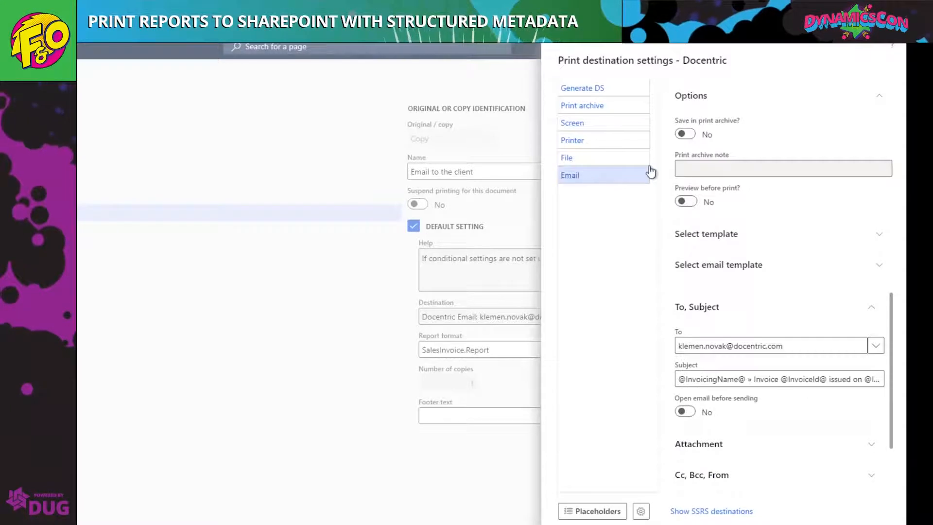
scroll(748, 295, down, 1)
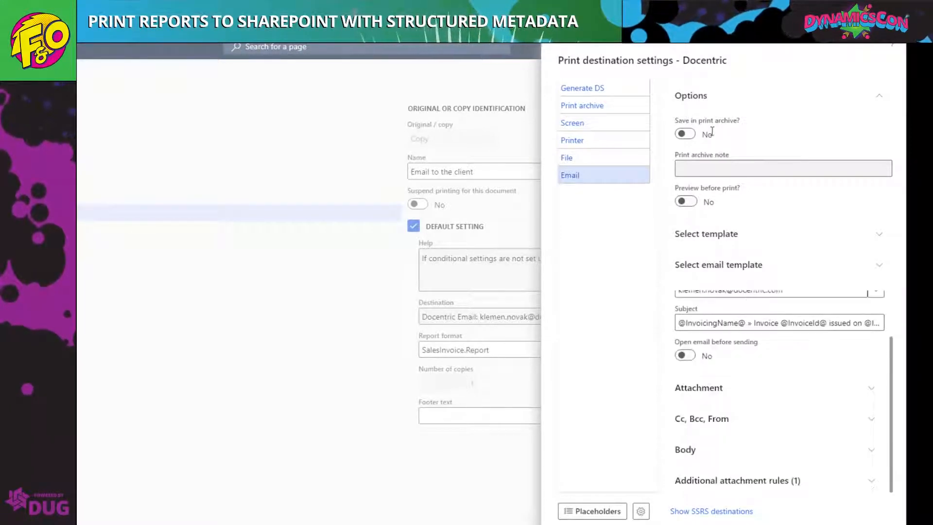
Examine the email body text with its placeholders in the full-size editor, and close it without saving
click(710, 100)
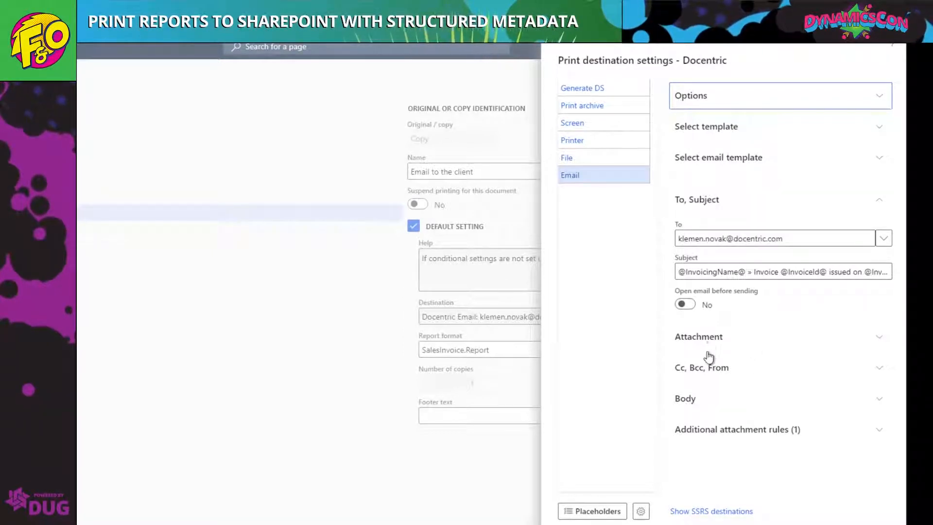
click(686, 398)
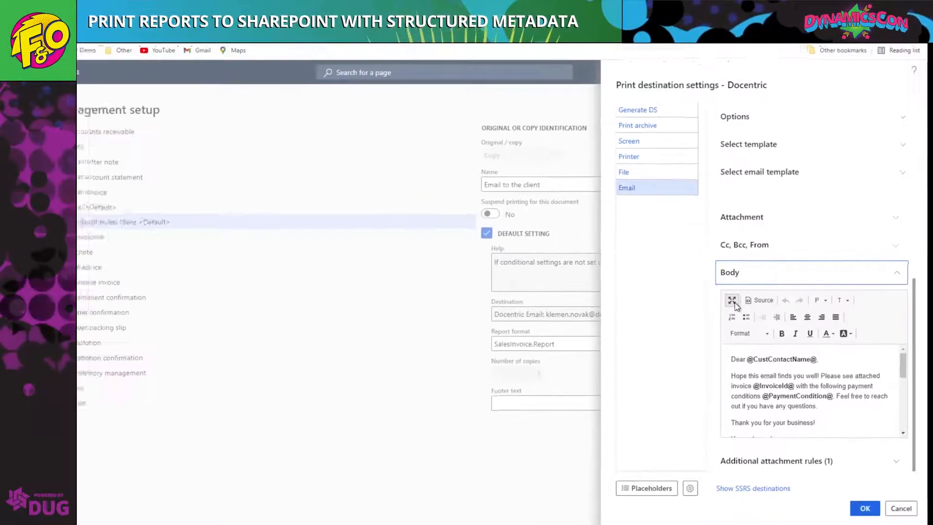
click(732, 300)
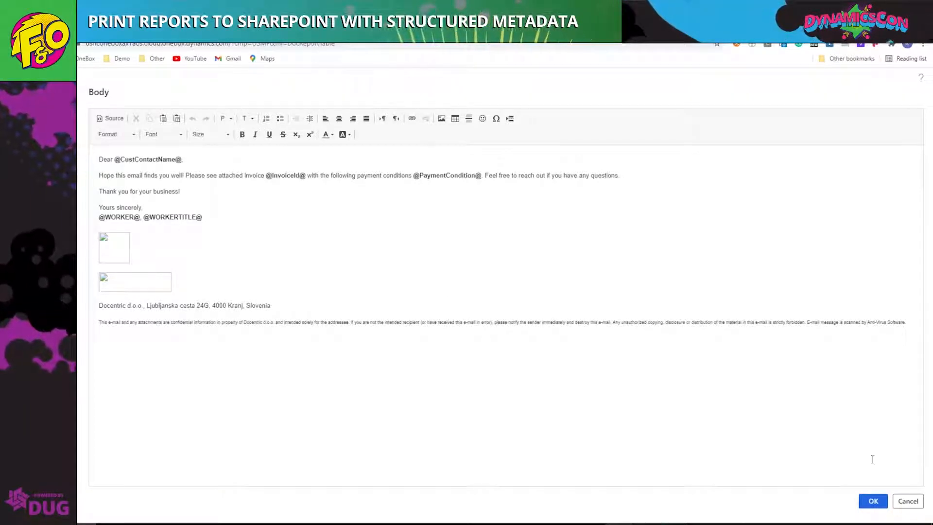
click(906, 501)
Review the additional attachment rules of the Email destination, and cancel out of the attachment and print destination settings
click(768, 455)
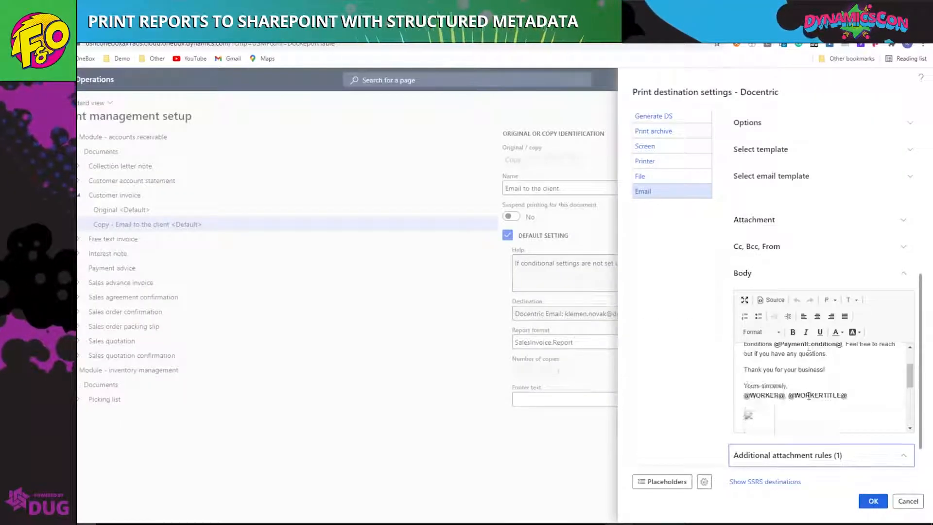
click(754, 457)
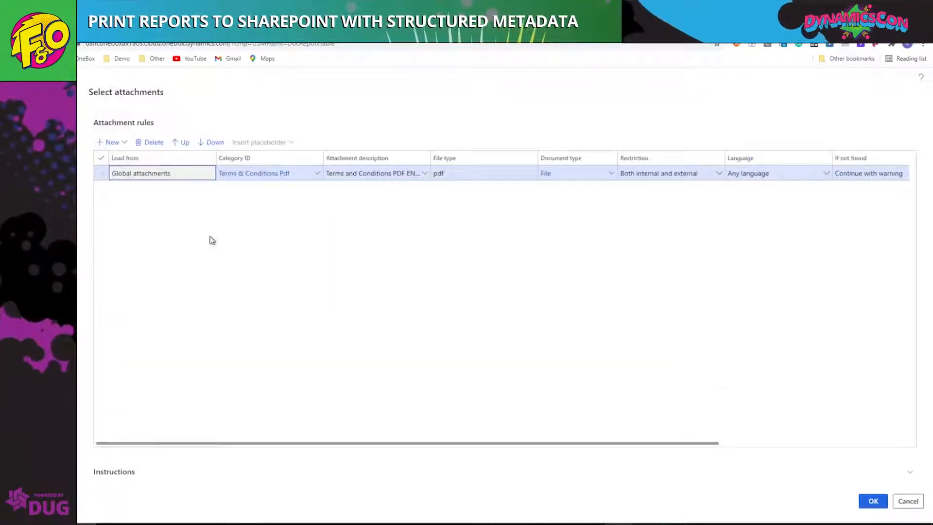
click(906, 500)
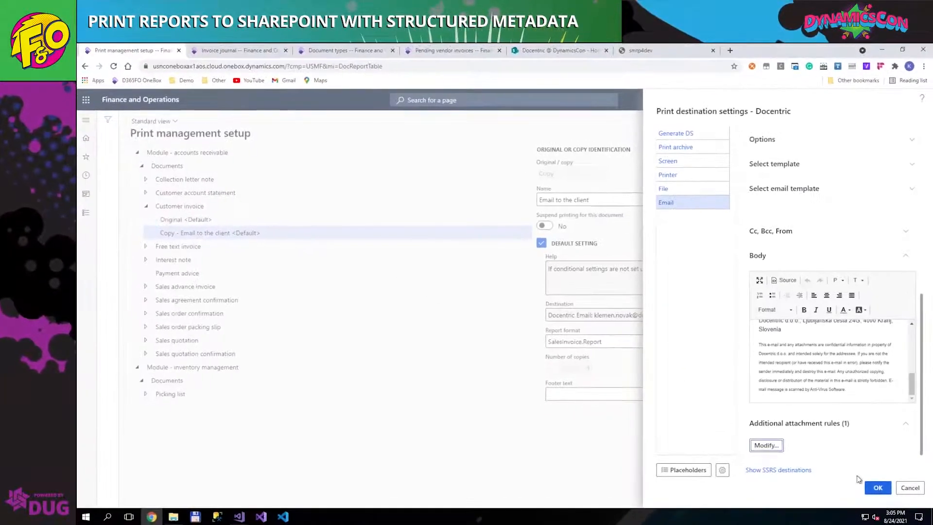
click(909, 487)
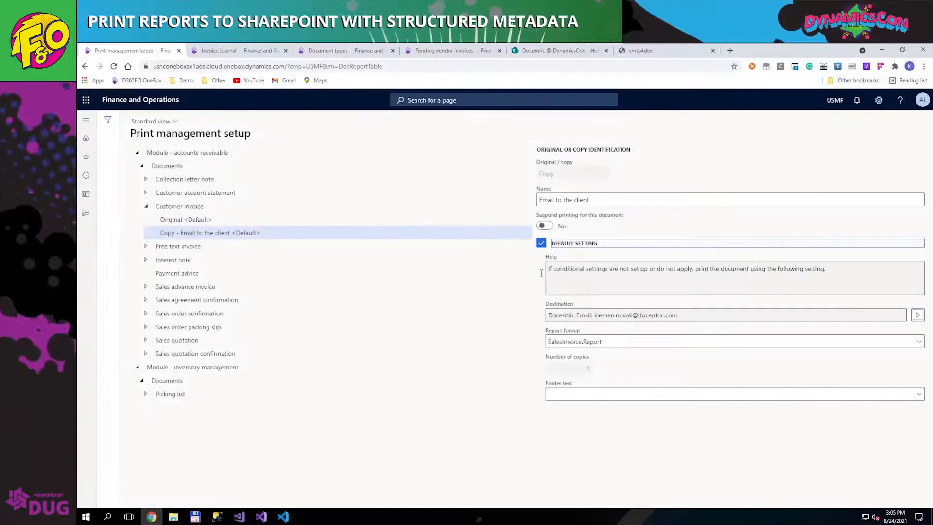
Print the selected Forest Wholesales invoice from the invoice journal using print management
click(258, 50)
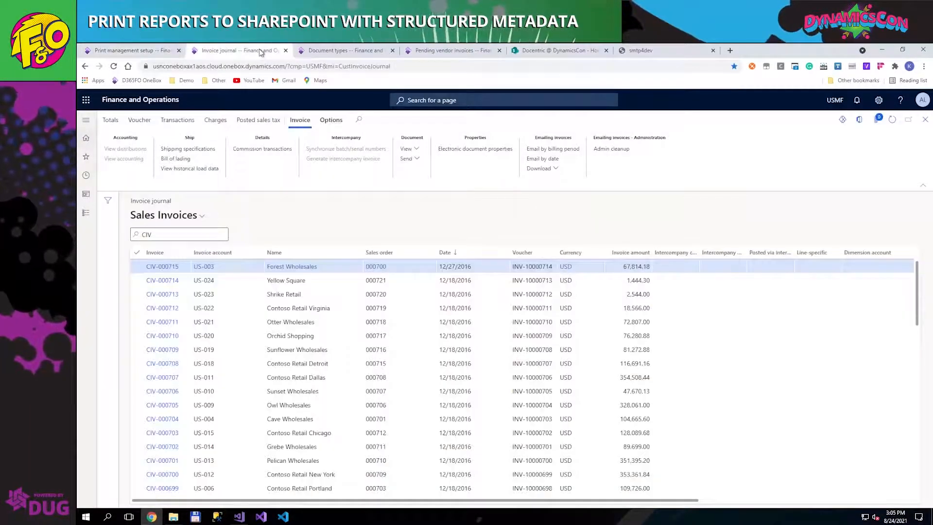
click(408, 149)
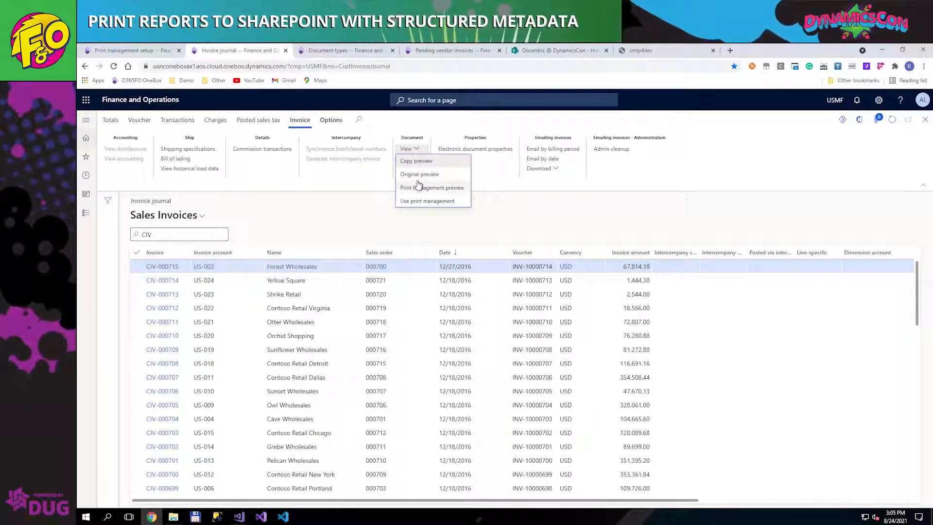
click(407, 202)
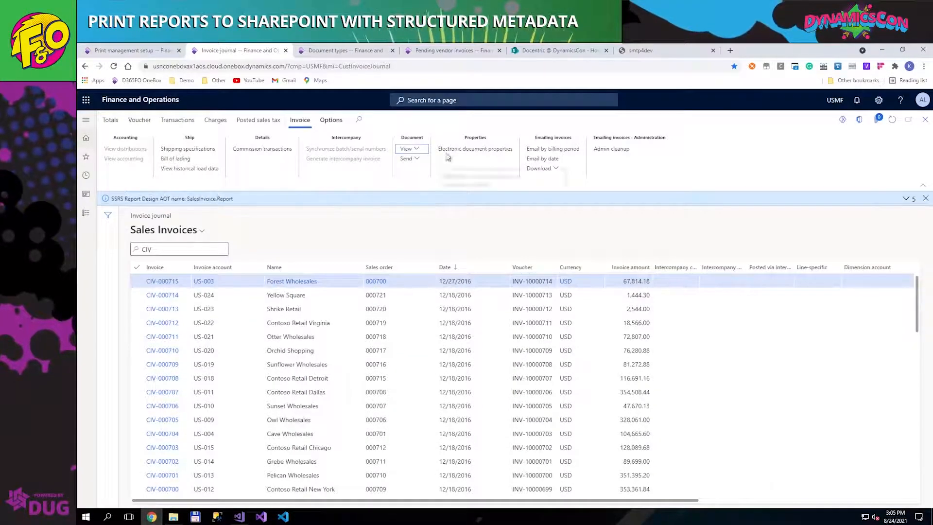
Switch to smtp4dev, open the received Forest Wholesales invoice email, and download its customer invoice and Terms and Conditions PDFs
click(643, 51)
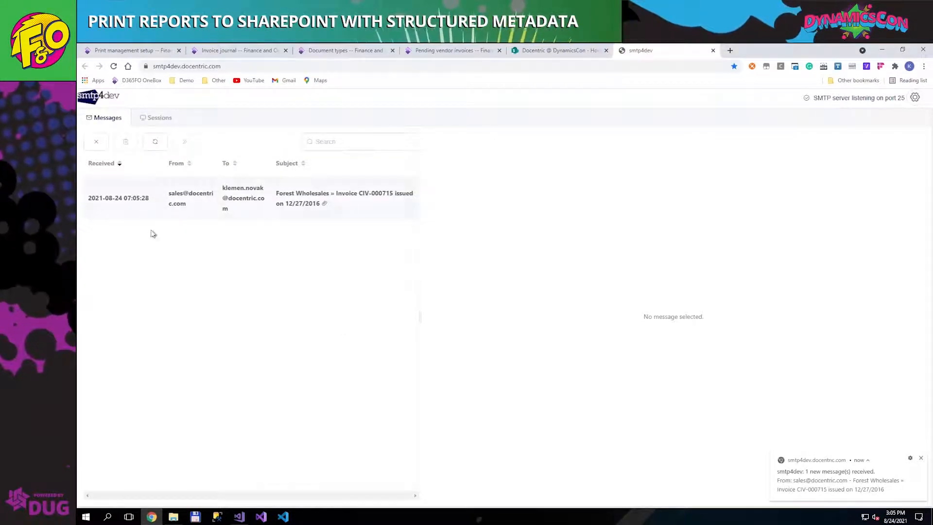
click(151, 203)
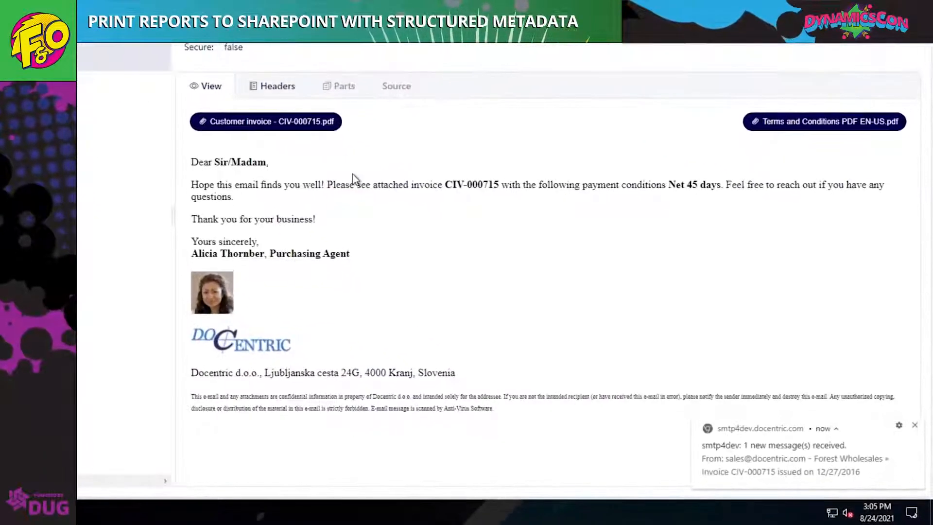
click(308, 126)
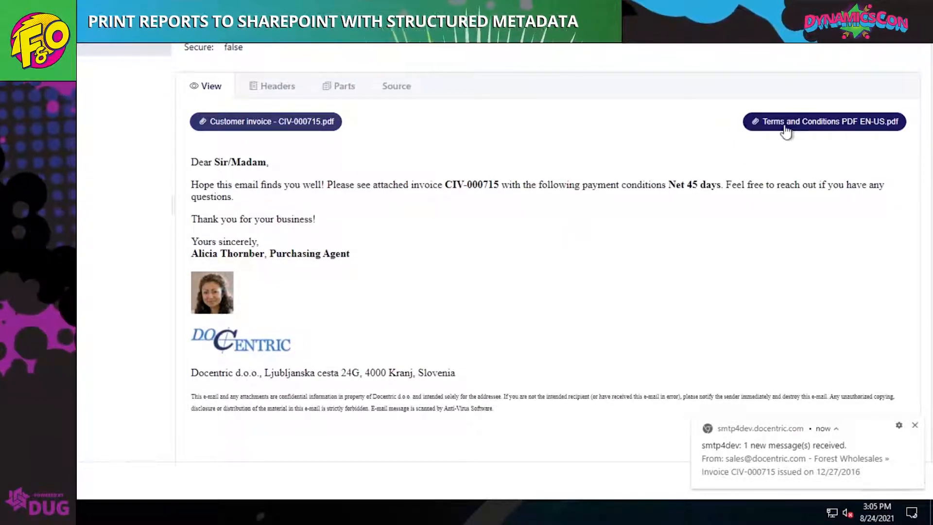
click(825, 125)
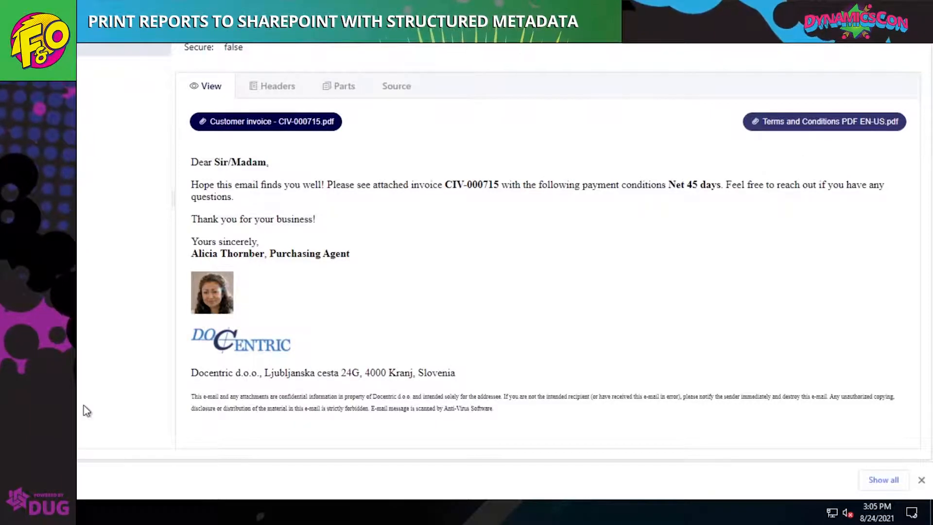
Open Terms and Conditions PDF EN-US from the Downloads folder, look through it and close it
click(173, 517)
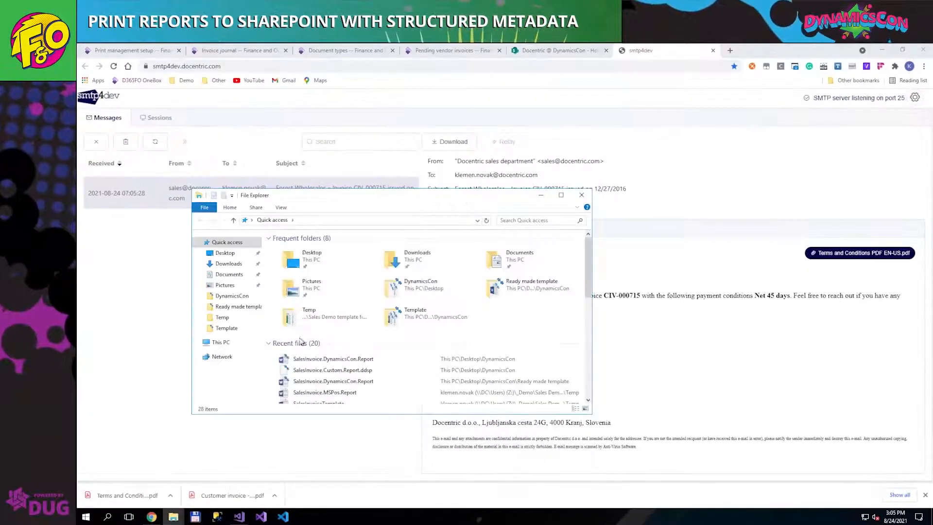
click(226, 264)
double_click(316, 248)
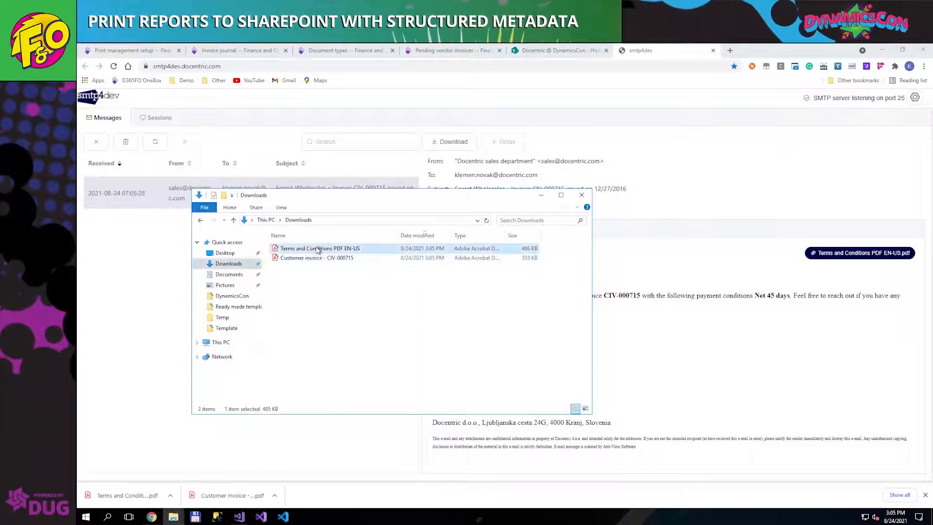
scroll(439, 354, down, 3)
scroll(439, 354, up, 3)
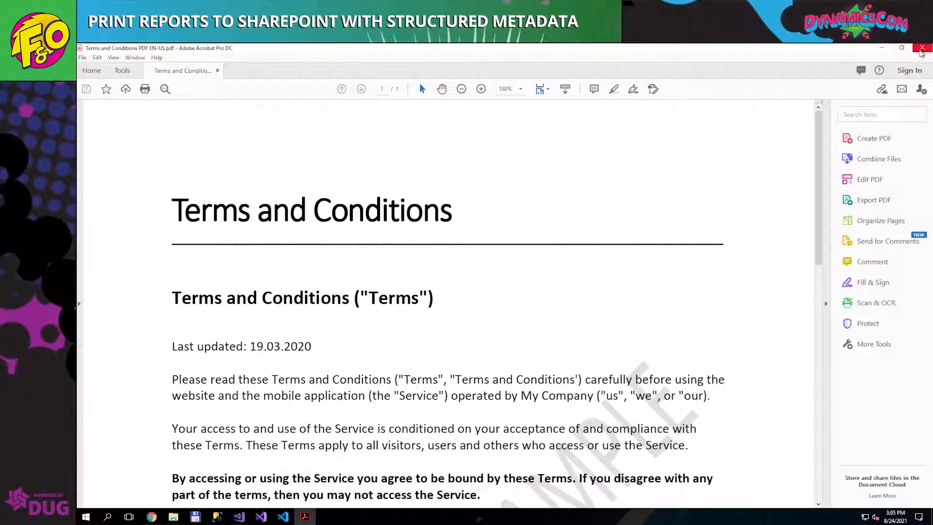
click(922, 47)
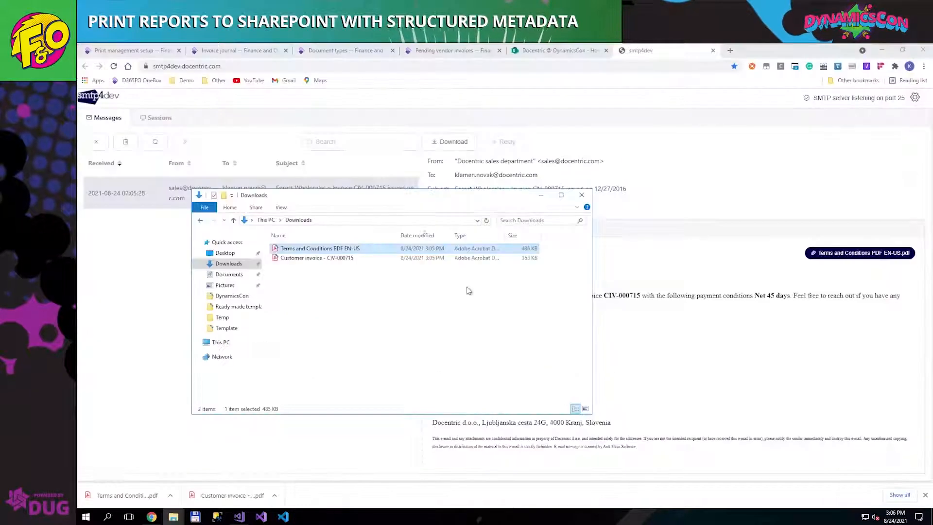
Open the protected customer invoice PDF from the Downloads folder, pasting the document open password
click(287, 308)
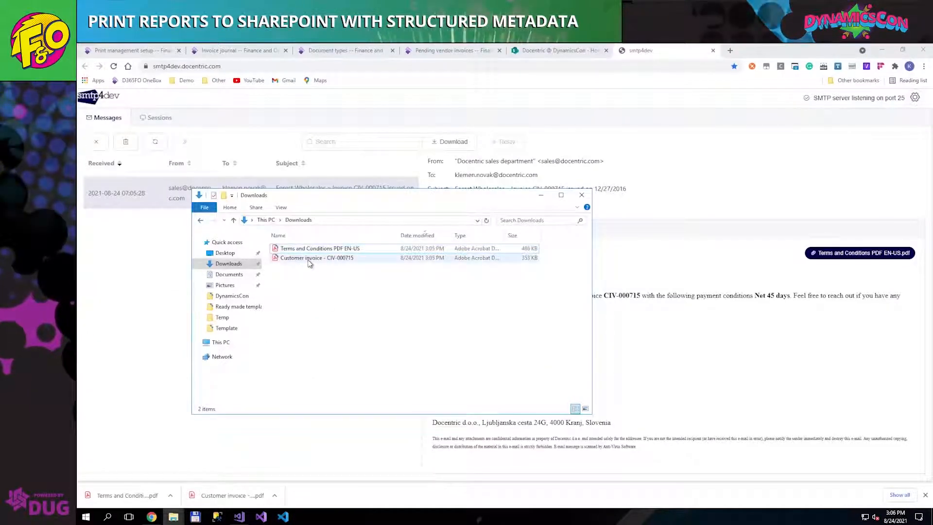
click(309, 259)
double_click(309, 262)
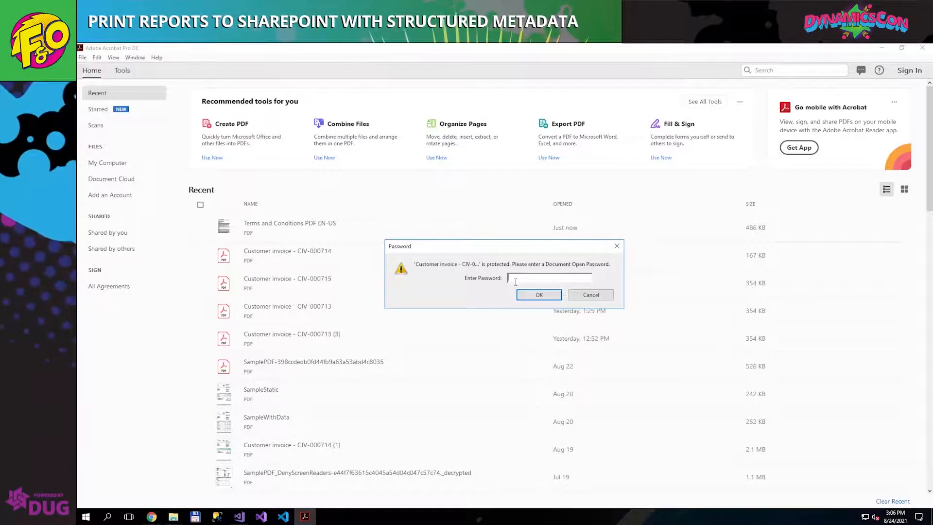
click(174, 516)
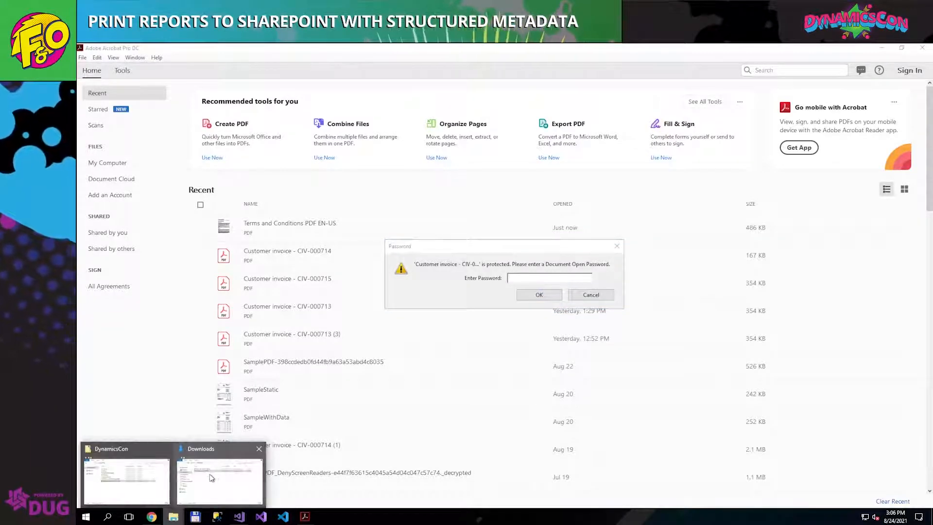
click(194, 476)
click(329, 258)
drag(328, 257, 371, 260)
click(607, 273)
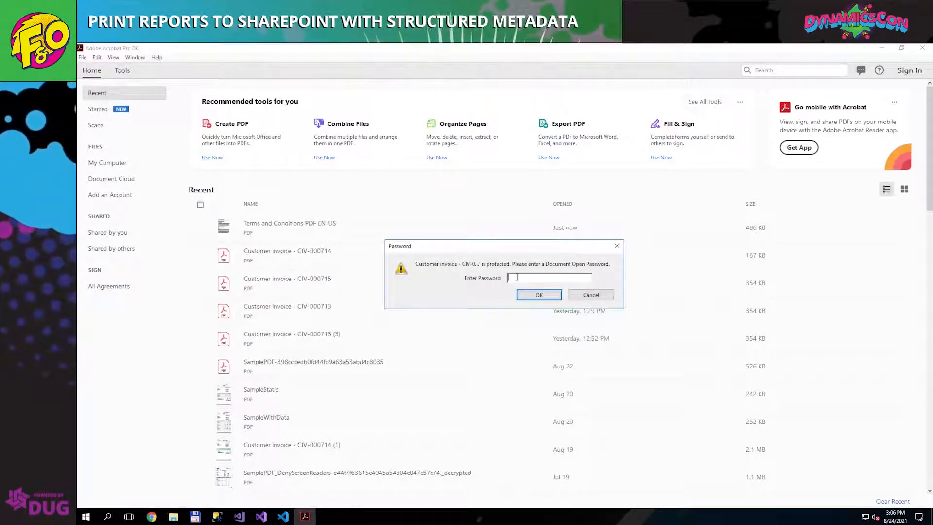
key(ctrl+v)
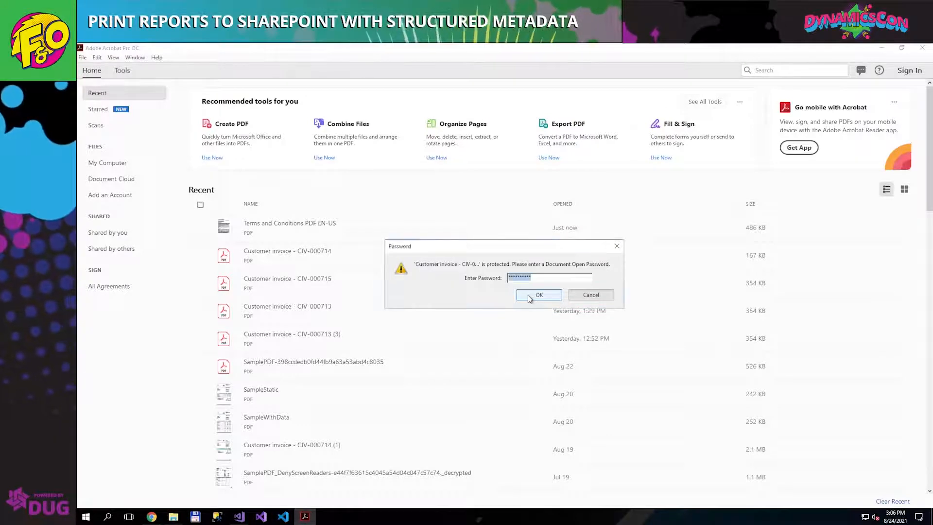
click(528, 296)
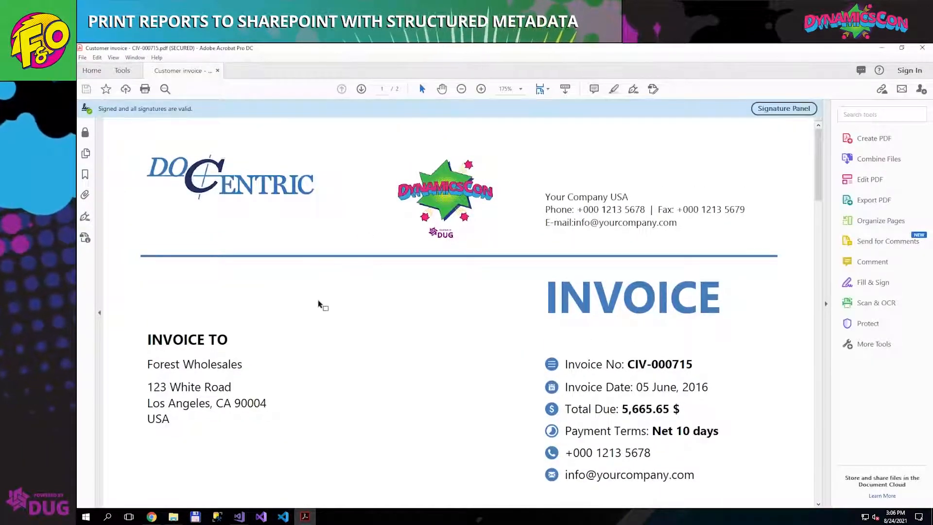
Look through both invoice pages, check the validation status of the digital signature on the second page, and close the PDF
scroll(319, 304, down, 8)
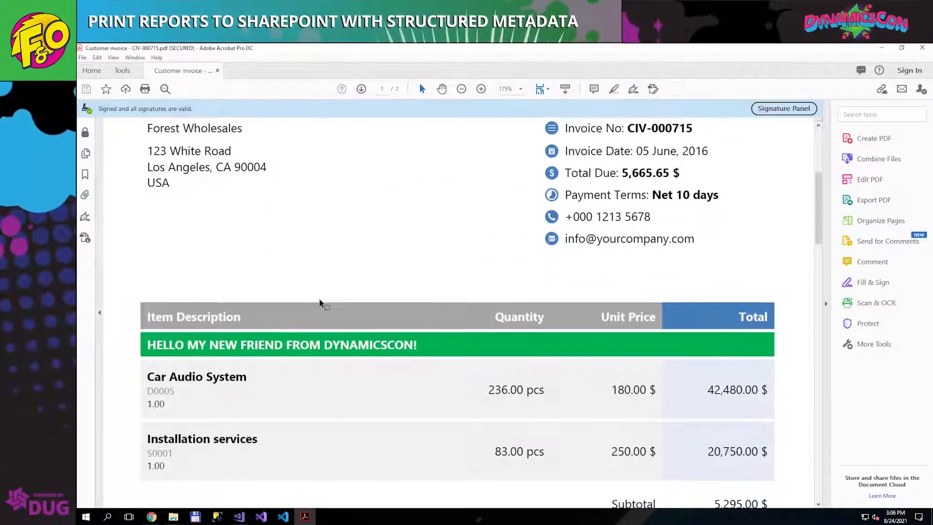
scroll(321, 304, down, 3)
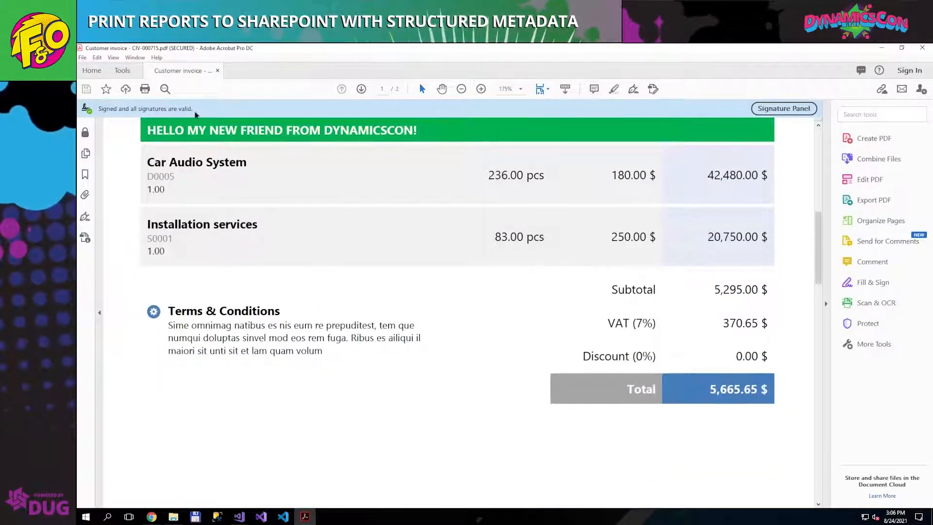
scroll(312, 371, down, 20)
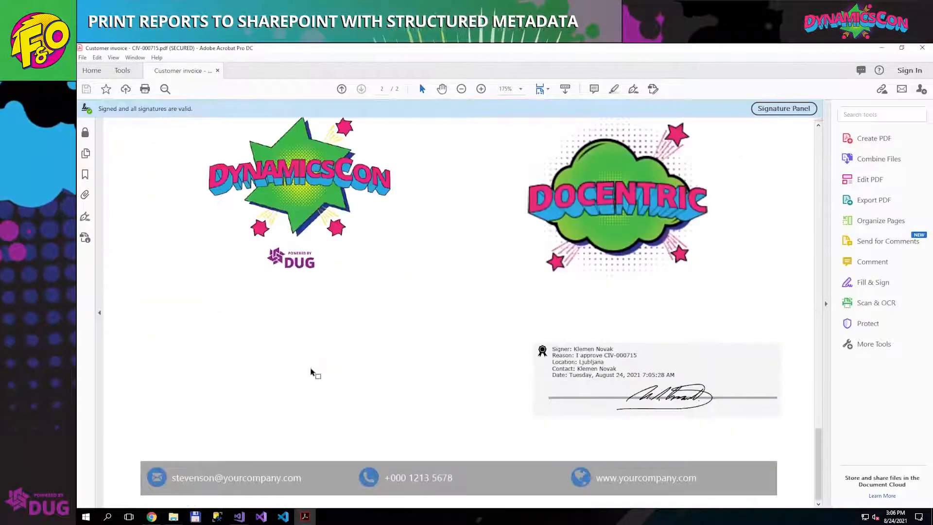
click(593, 374)
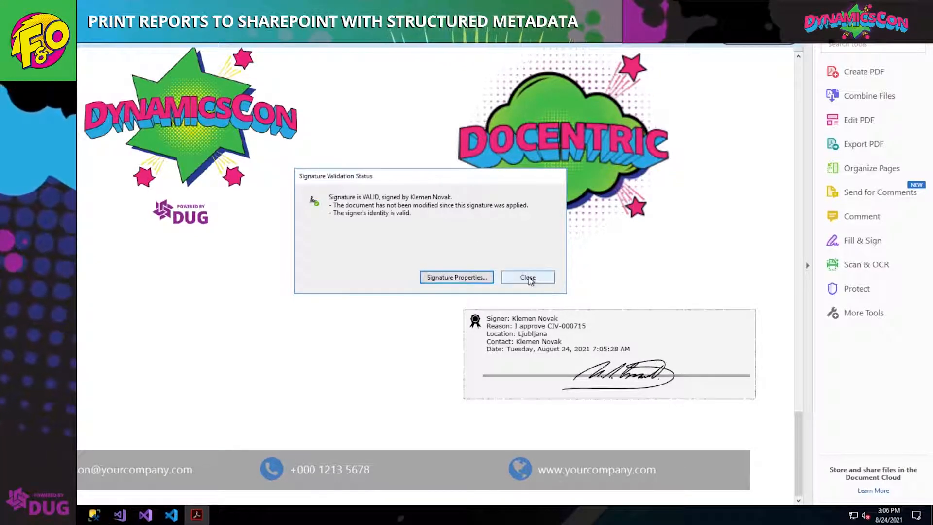
click(528, 278)
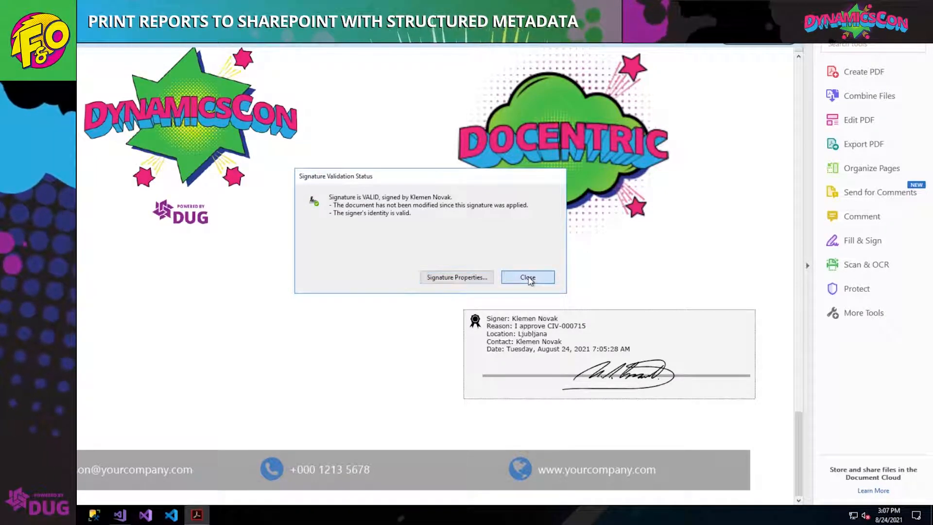
click(923, 50)
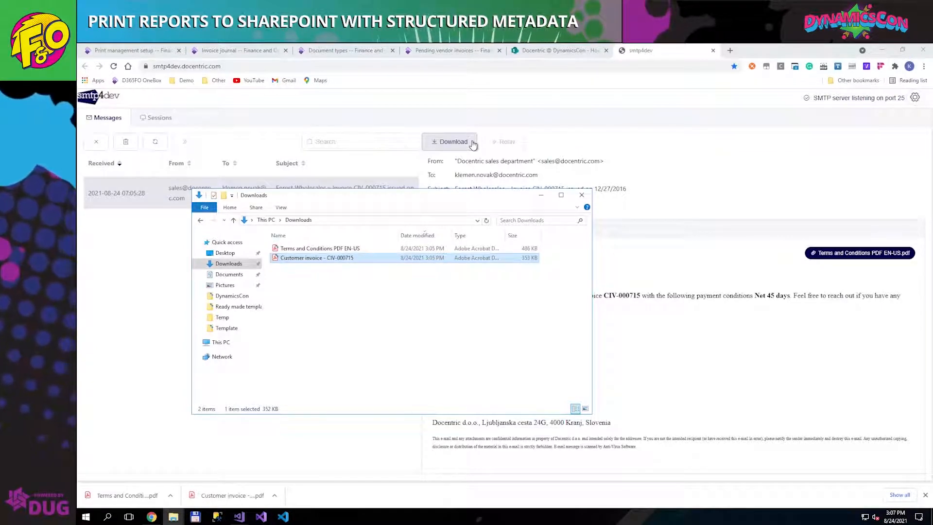
Switch to SharePoint, open the 2016 folder for Forest Wholesales in the Sales Invoice library, and preview its invoice PDF and close it
click(544, 50)
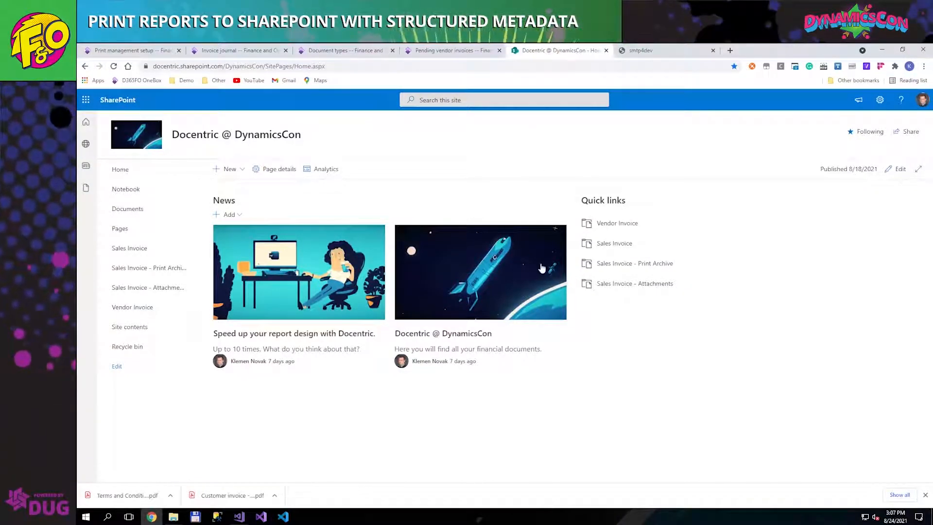
click(608, 248)
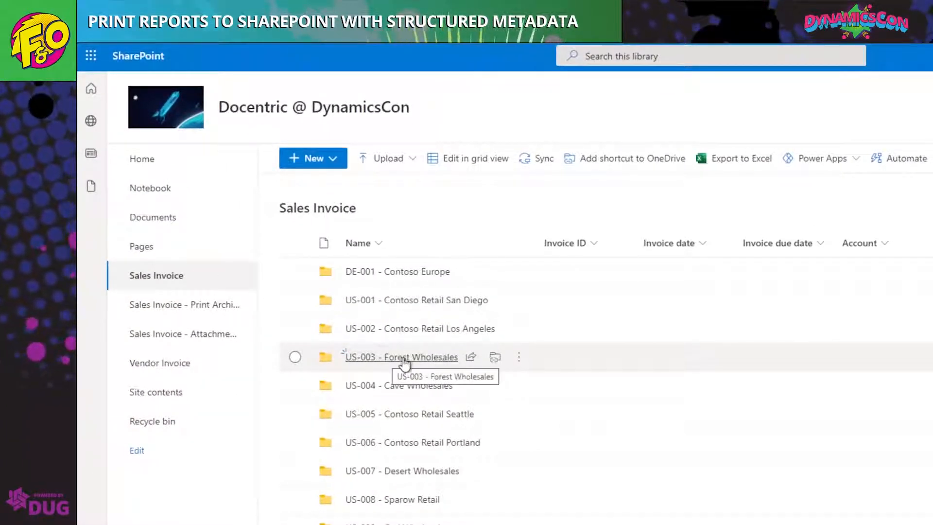
click(403, 358)
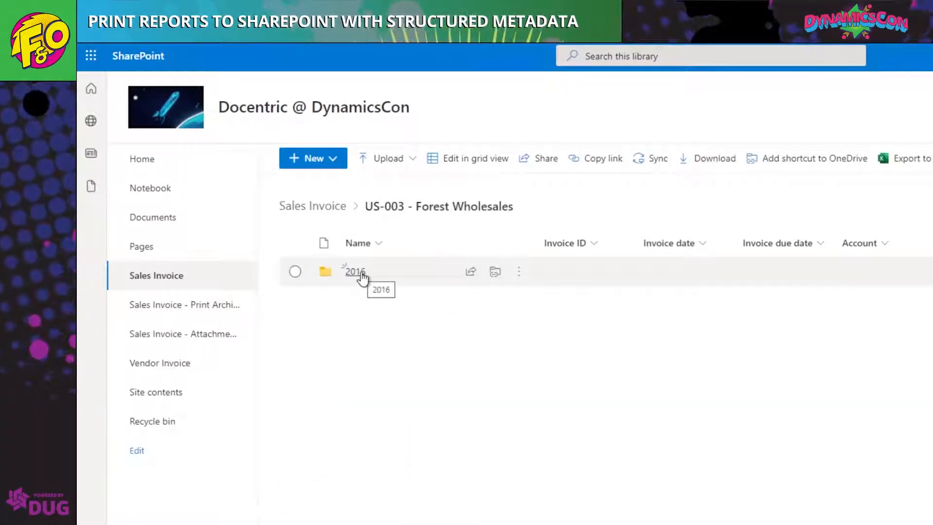
click(359, 272)
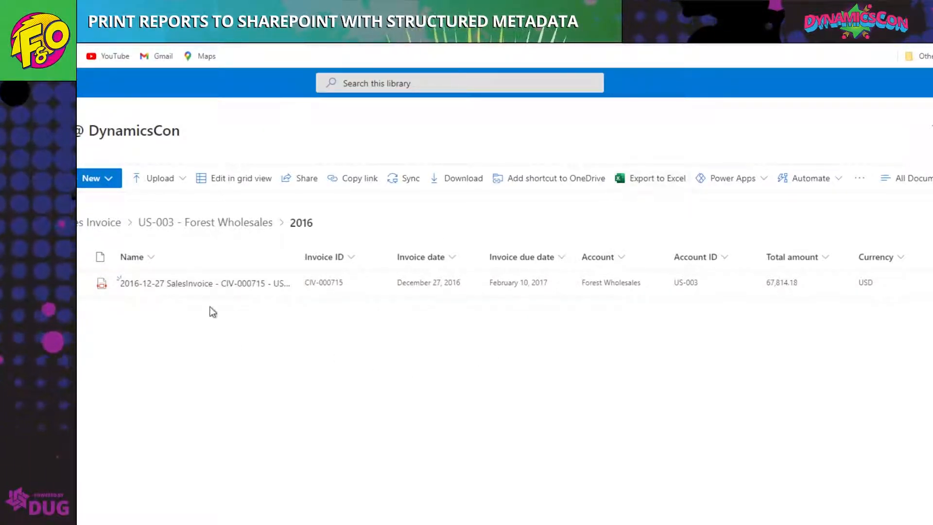
click(165, 283)
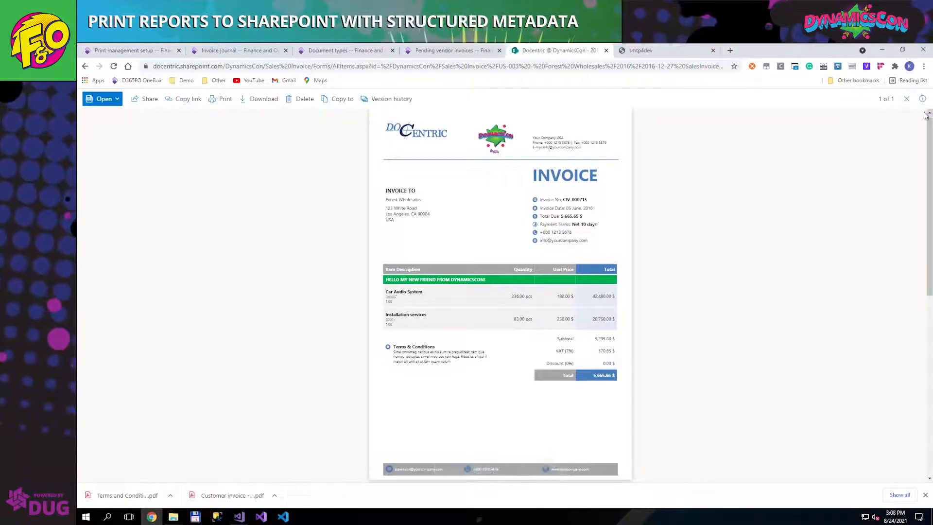
click(906, 99)
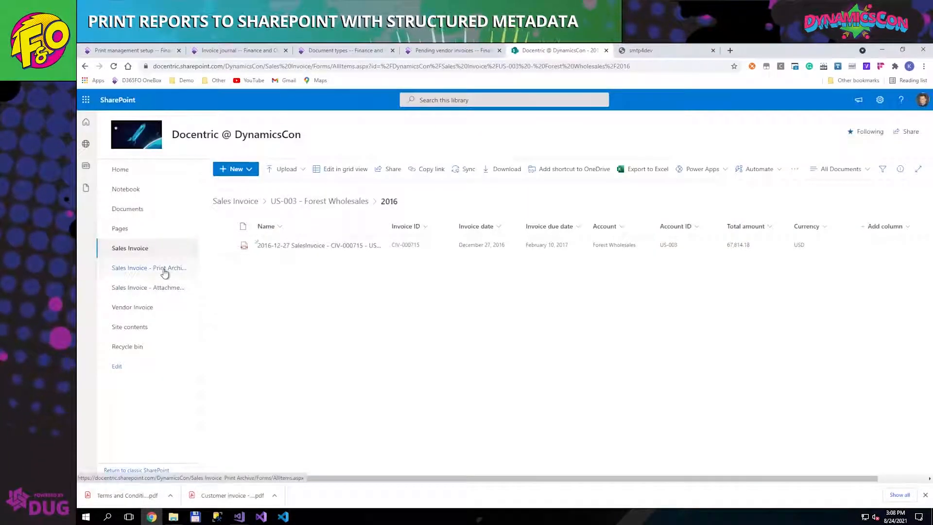
Look through the Sales Invoice - Print Archive and Sales Invoice - Attachments libraries, previewing and closing the newest attached Forest Wholesales invoice
click(129, 275)
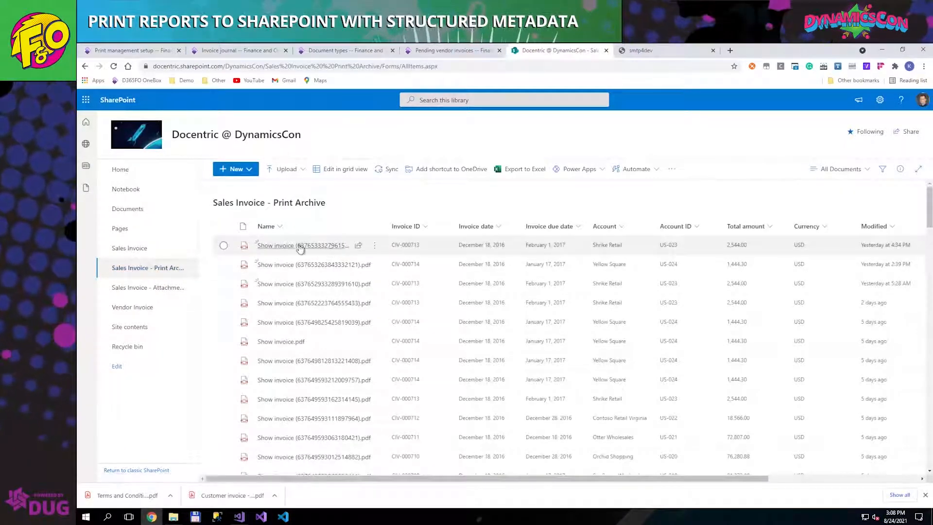
mouse_move(284, 247)
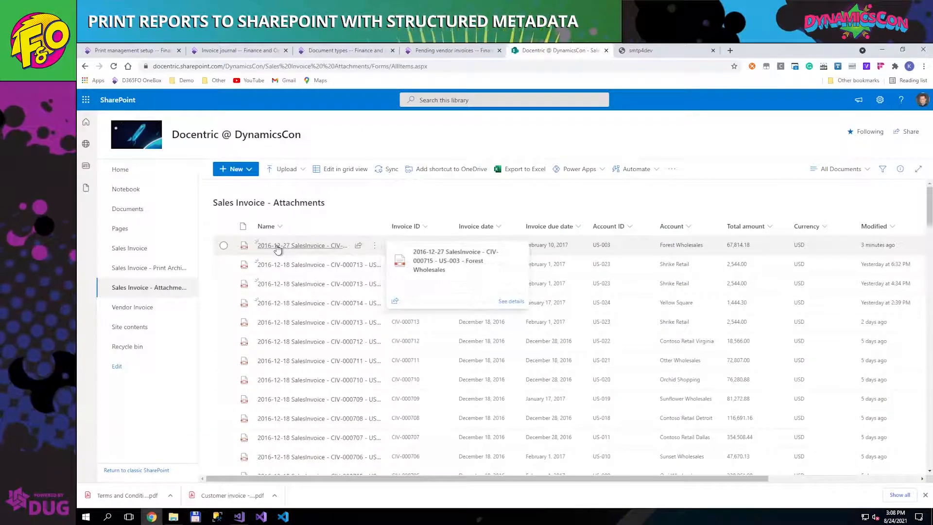
click(277, 246)
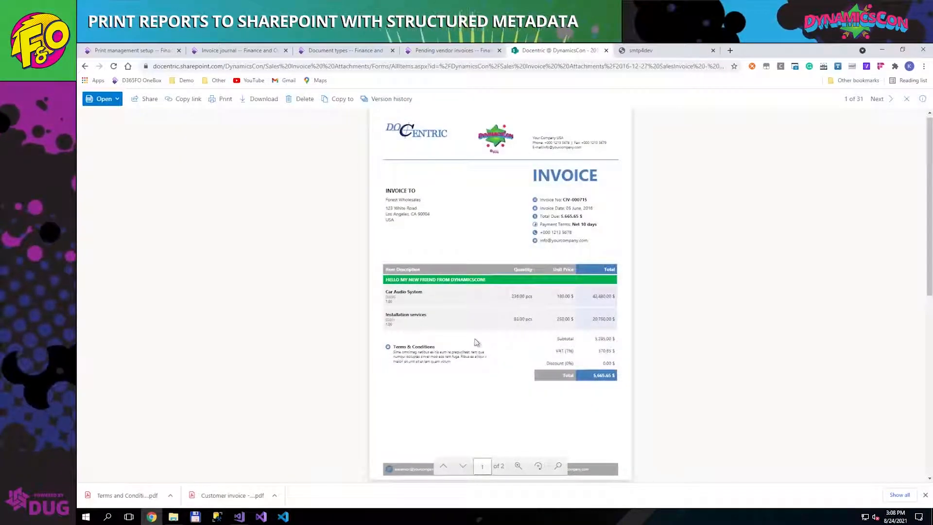
click(906, 98)
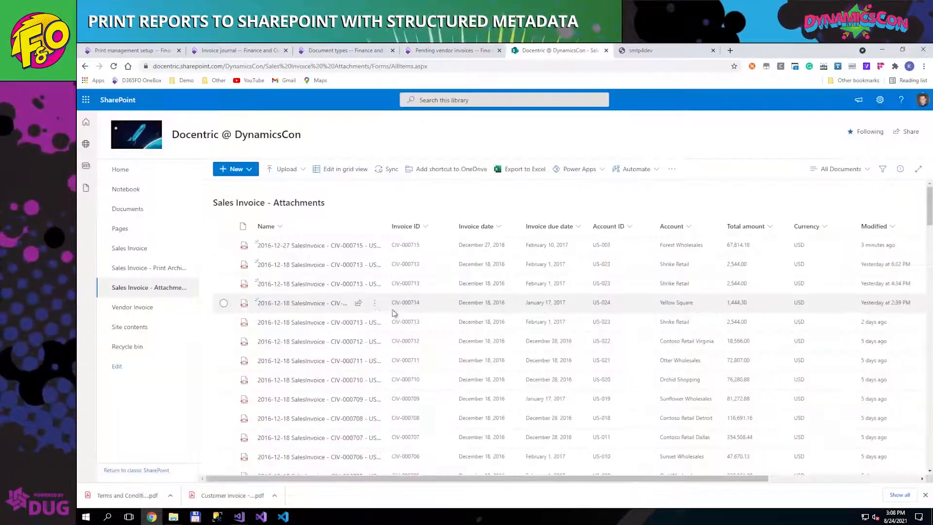
click(160, 268)
click(171, 287)
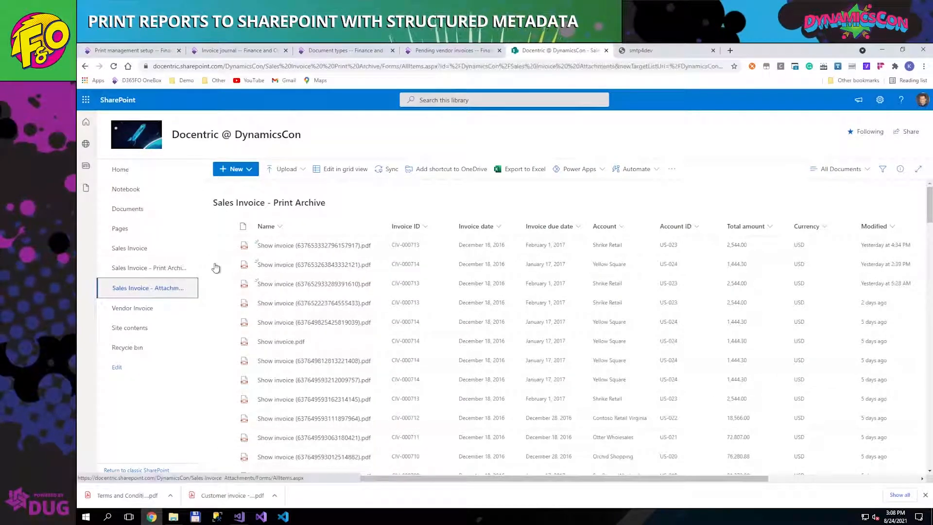
mouse_move(313, 250)
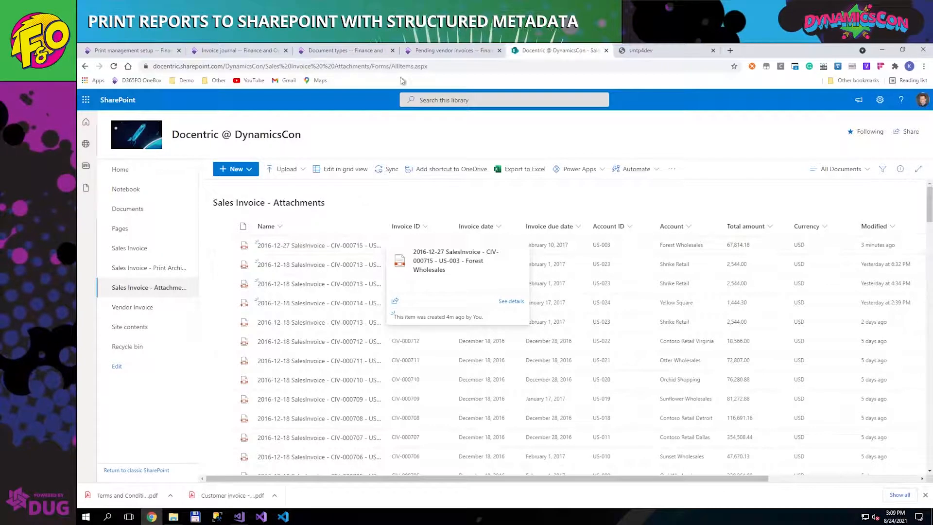
Switch to the pending vendor invoices in Finance and Operations, open the Contoso office supply invoice for editing, and open its attachments
click(425, 54)
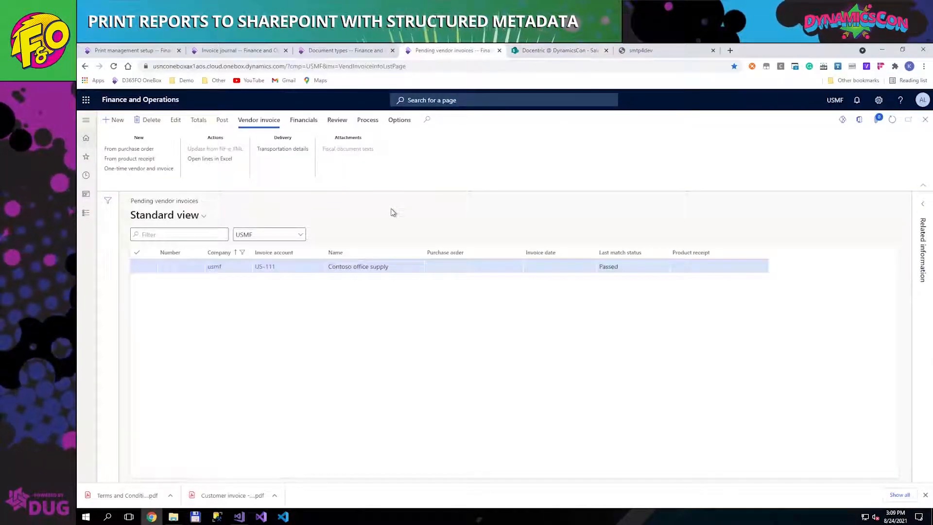
click(925, 495)
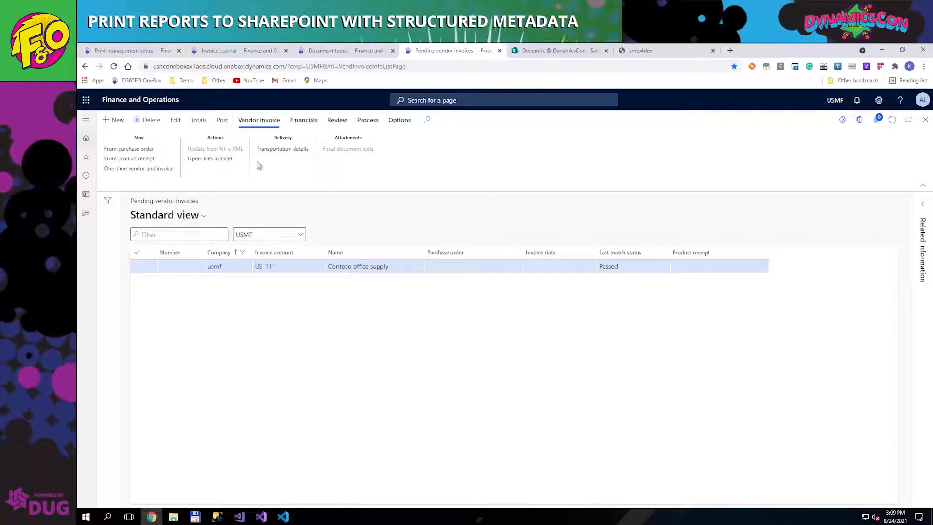
click(177, 120)
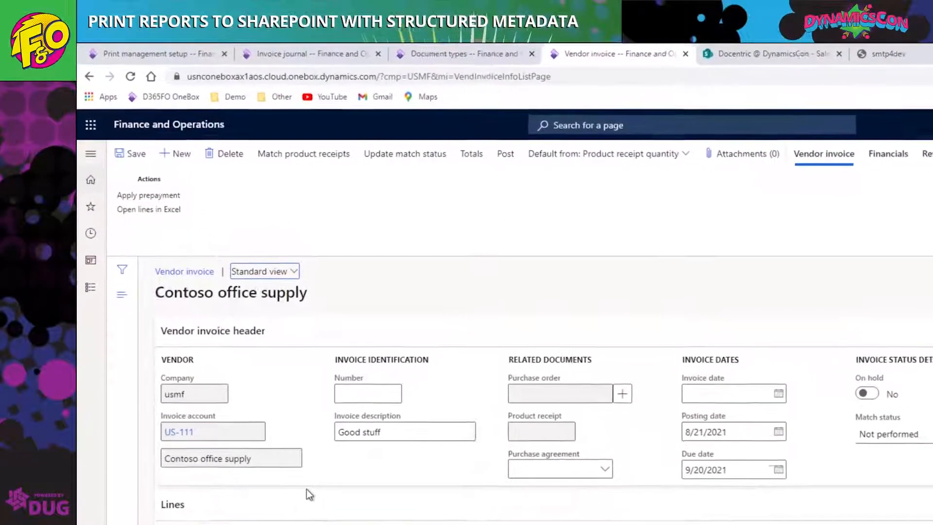
click(748, 154)
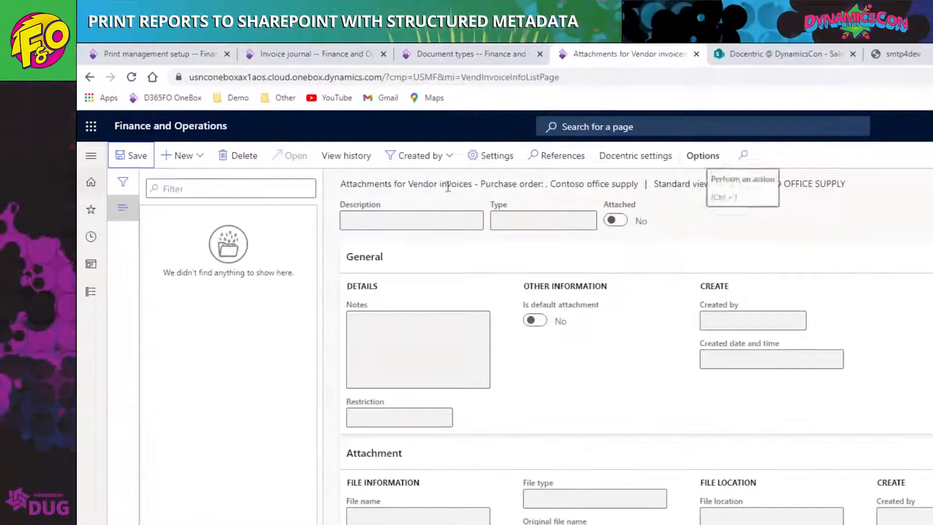
Bring up the type choices for a new attachment and check the VendorInvoiceWM settings on the Document types page
click(177, 159)
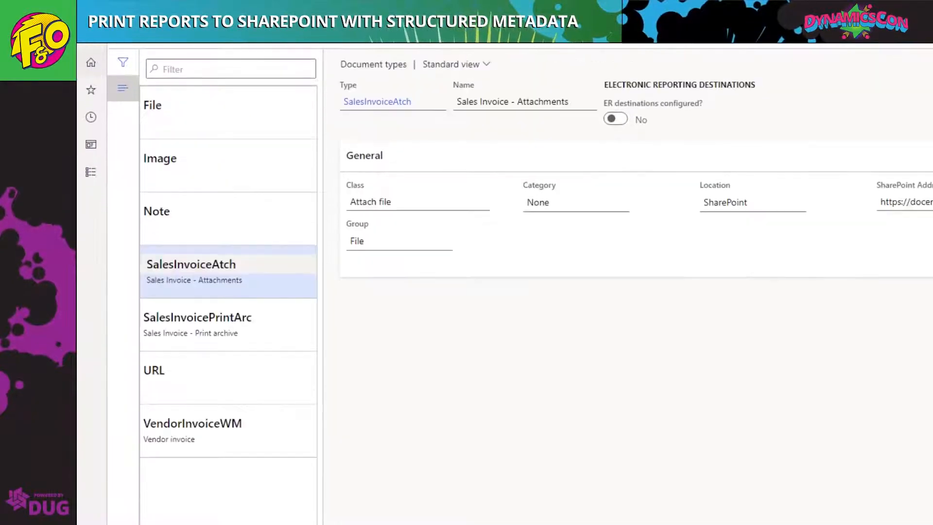
click(242, 444)
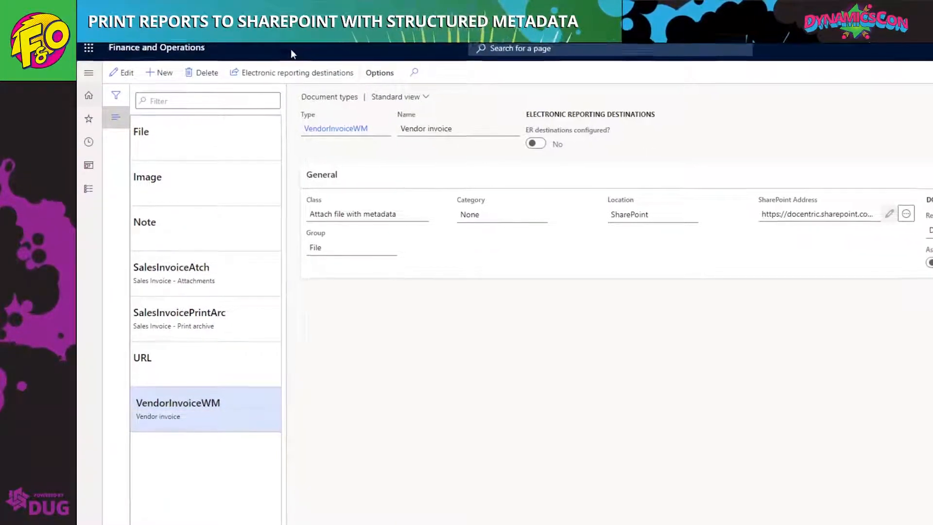
click(416, 54)
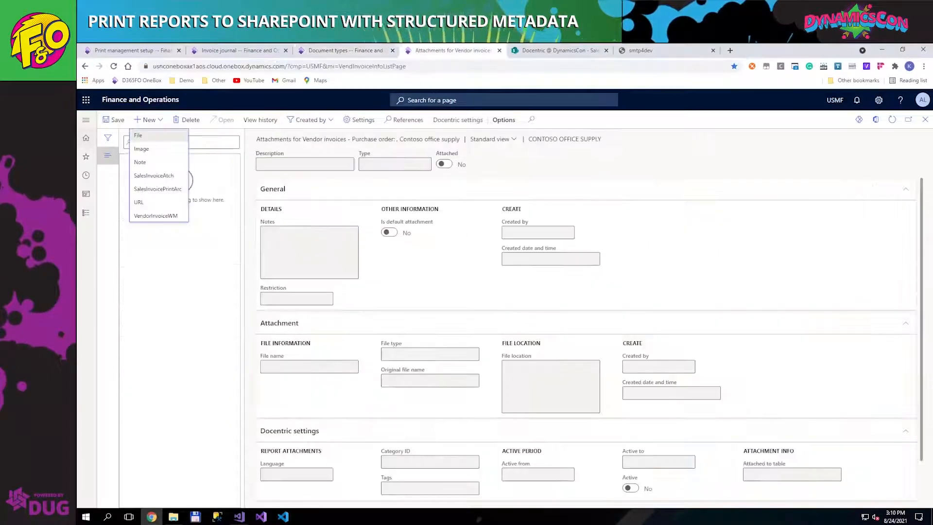
Add a VendorInvoiceWM attachment by uploading 2021-0013 Vendor Invoice from the DynamicsCon Vendor Invoices folder, selecting 2021-0013 within the file name before opening it
click(156, 217)
click(788, 151)
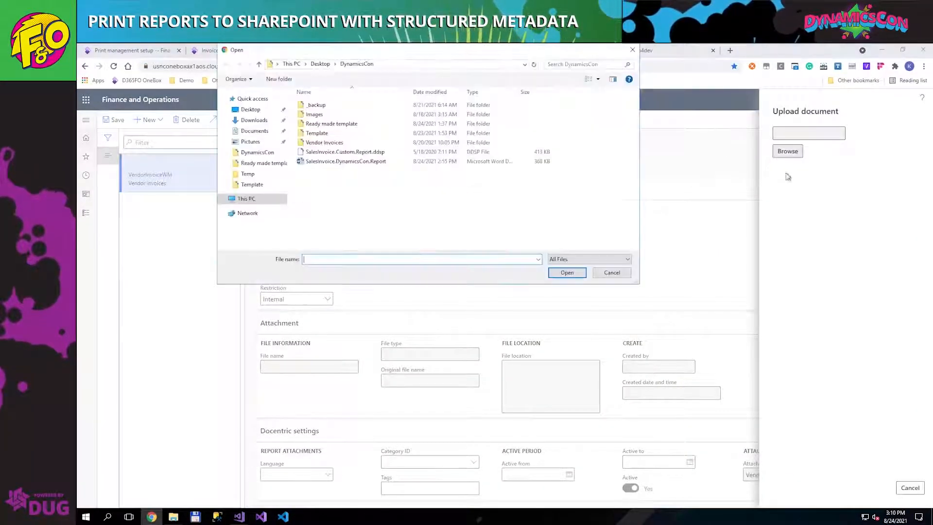
double_click(313, 144)
click(320, 217)
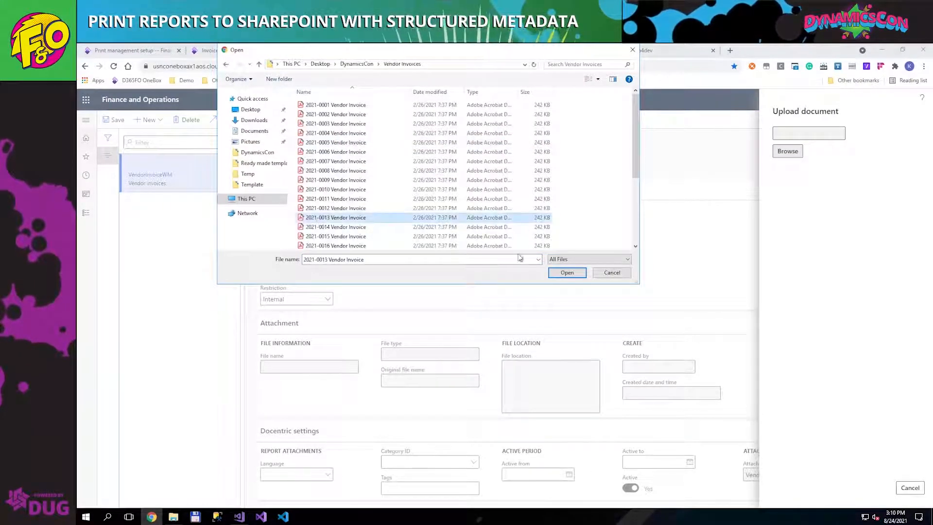
click(318, 261)
drag(329, 261, 303, 261)
click(567, 273)
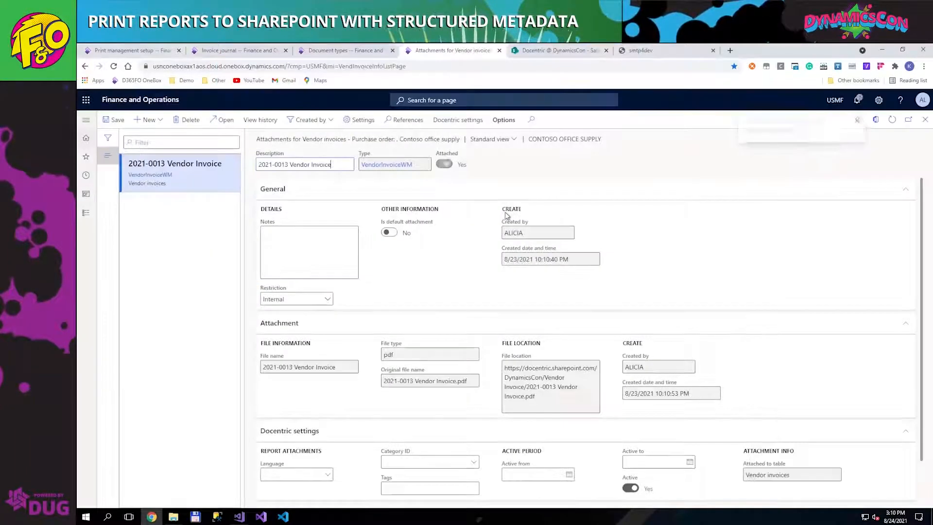
Switch to SharePoint and examine the metadata of the uploaded 2021-0013 Vendor Invoice.pdf in the Vendor Invoice library
click(552, 51)
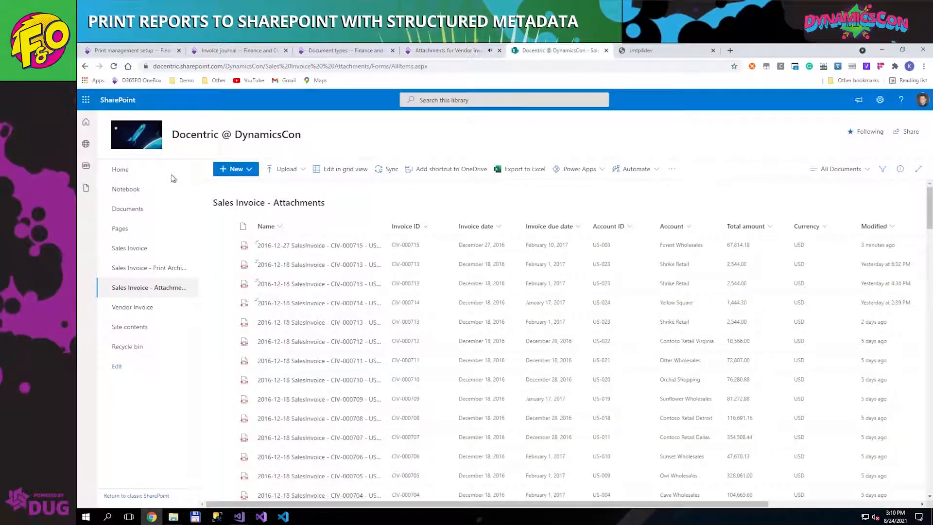
click(128, 307)
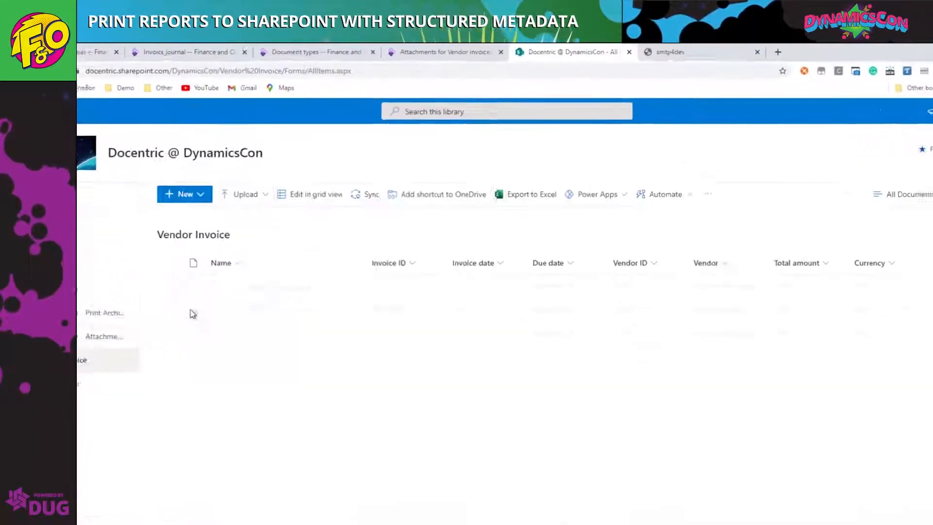
mouse_move(223, 331)
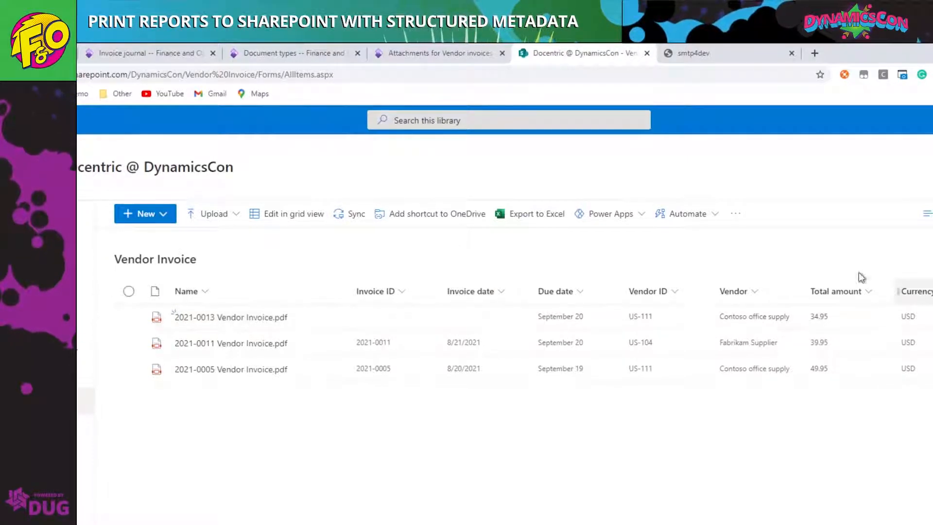
Return to the Contoso office supply vendor invoice, set its number to 2021-0013 and its invoice date to today, 8/23/2021
click(402, 53)
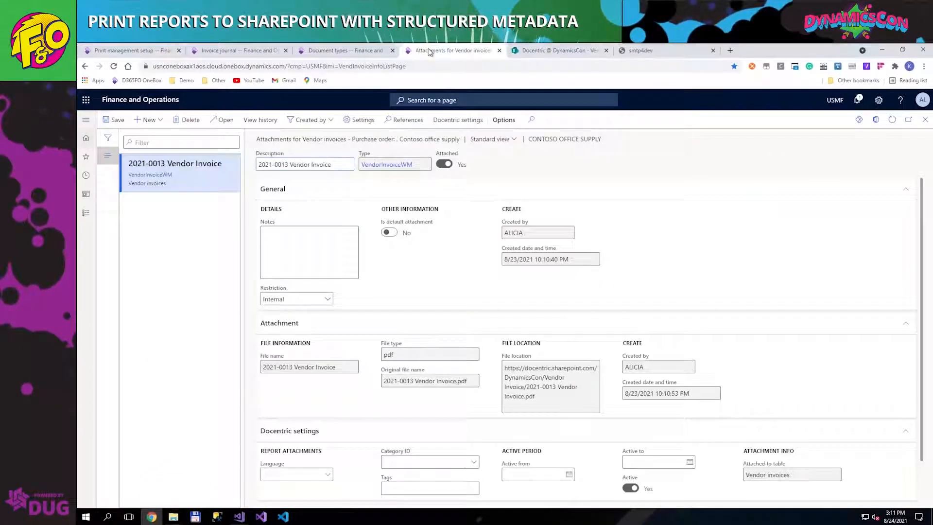
click(924, 120)
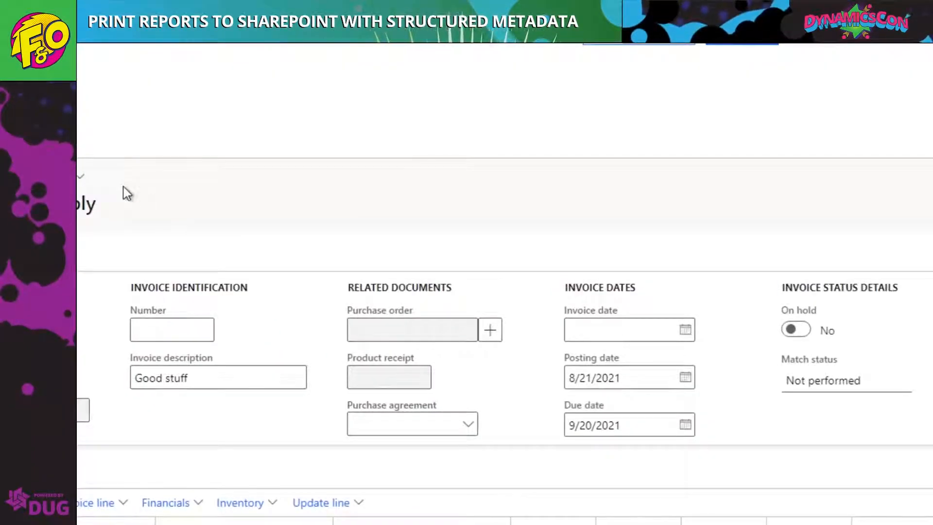
click(175, 332)
text(2021-0013)
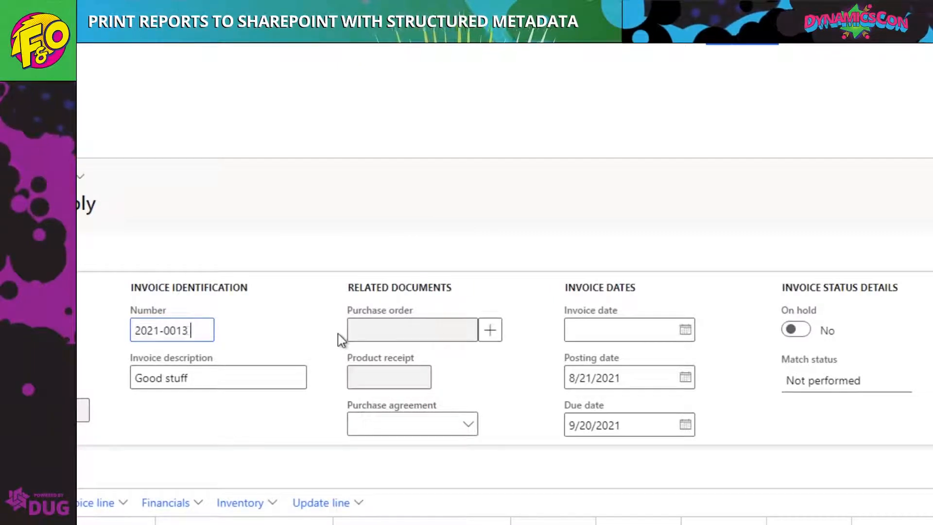
click(599, 326)
text(t)
key(Tab)
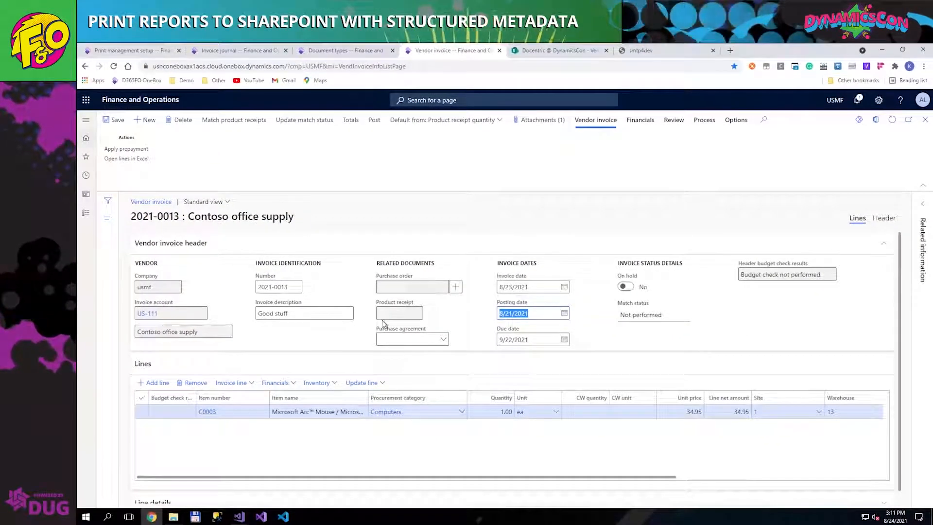
Post the vendor invoice and check the metadata of 2021-0013 Vendor Invoice.pdf in the SharePoint Vendor Invoice library
click(371, 120)
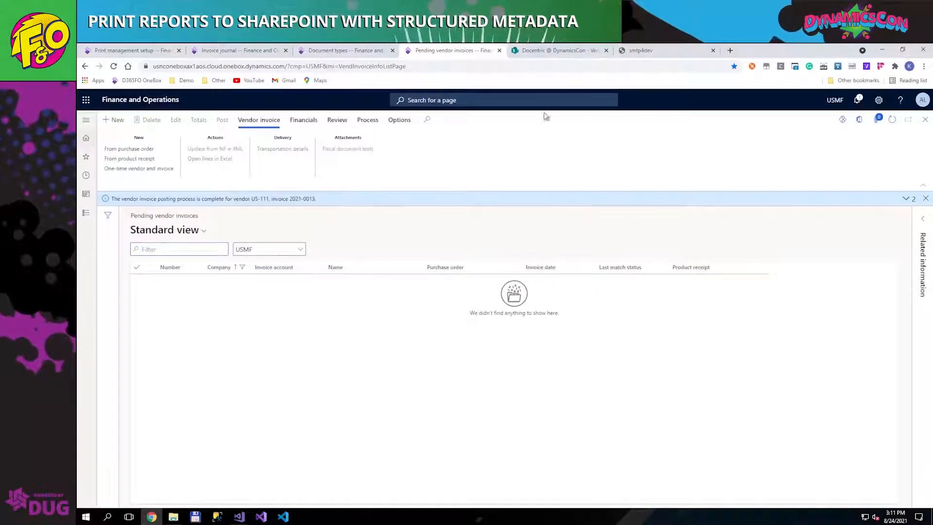
click(558, 53)
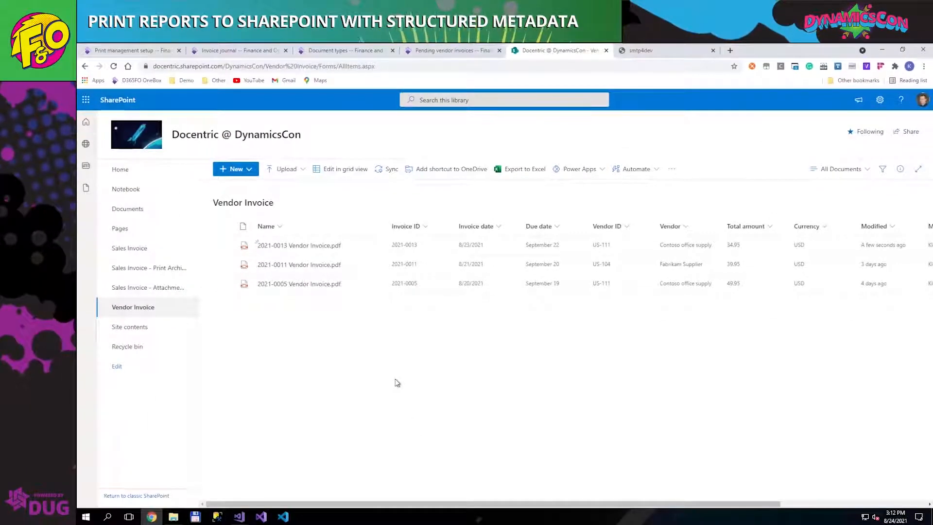
Switch to Visual Studio and examine the methods of the DocSharePointHelperV2, vendor invoice attachment metadata and FormLetterService_WE_Extension classes
click(239, 516)
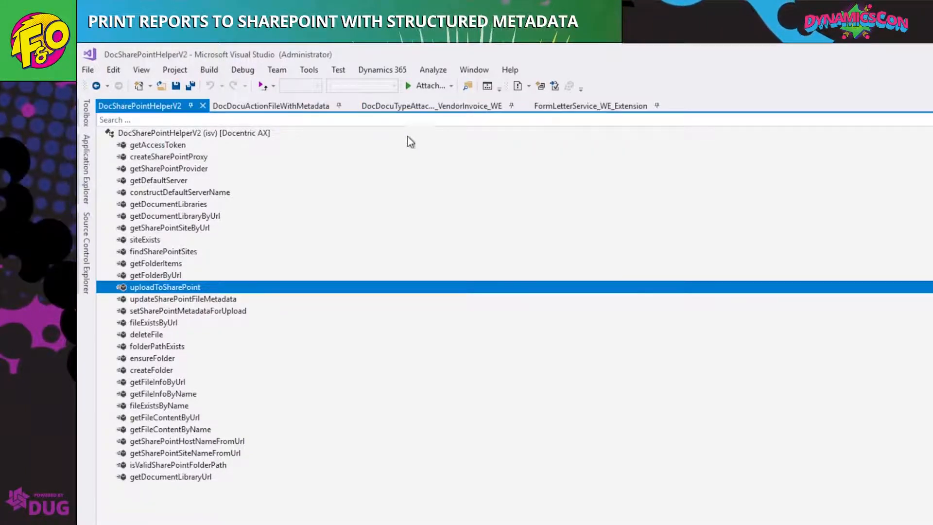
click(435, 103)
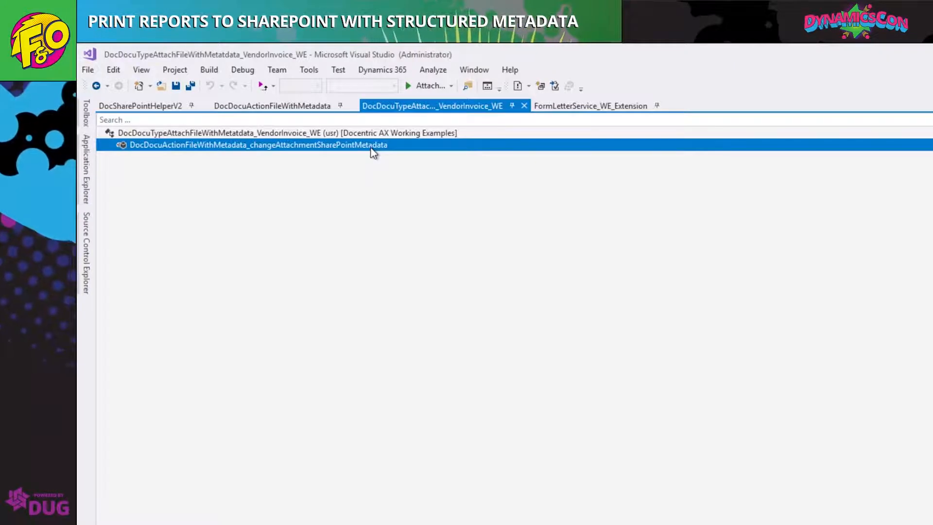
click(597, 111)
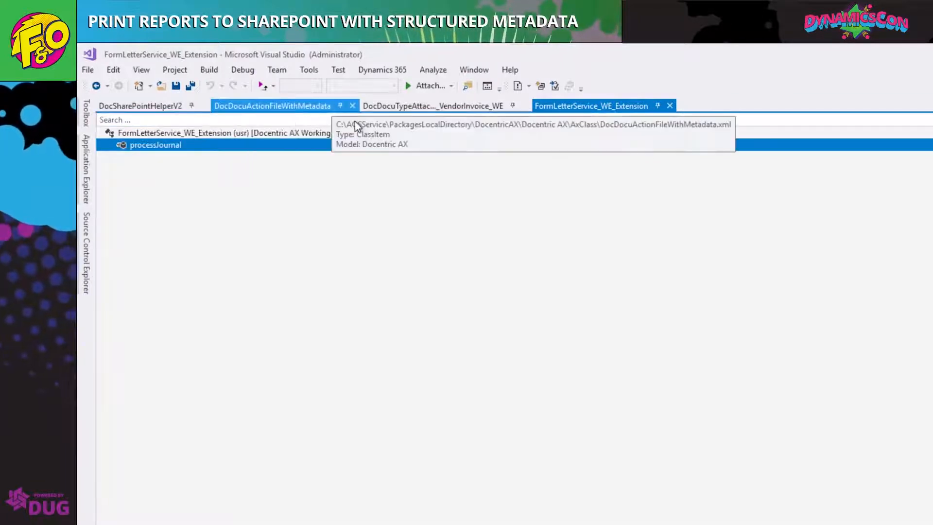
click(136, 111)
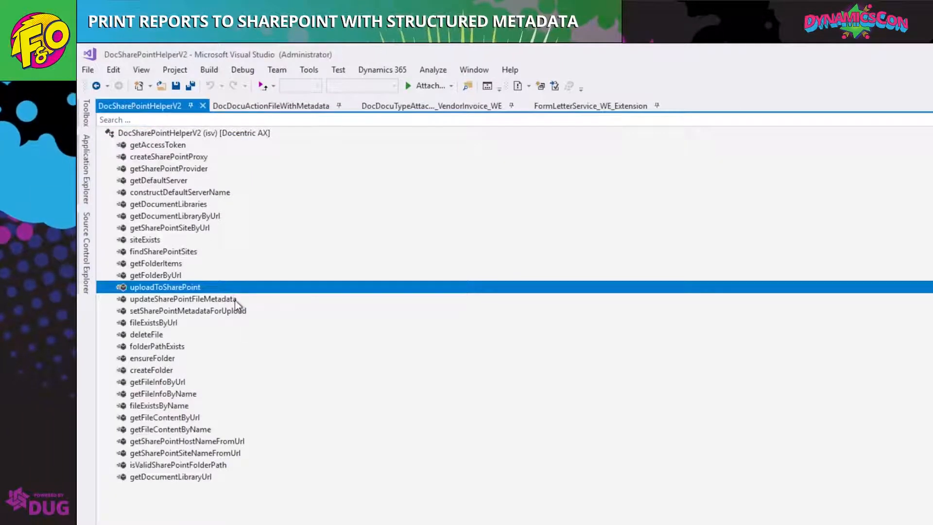